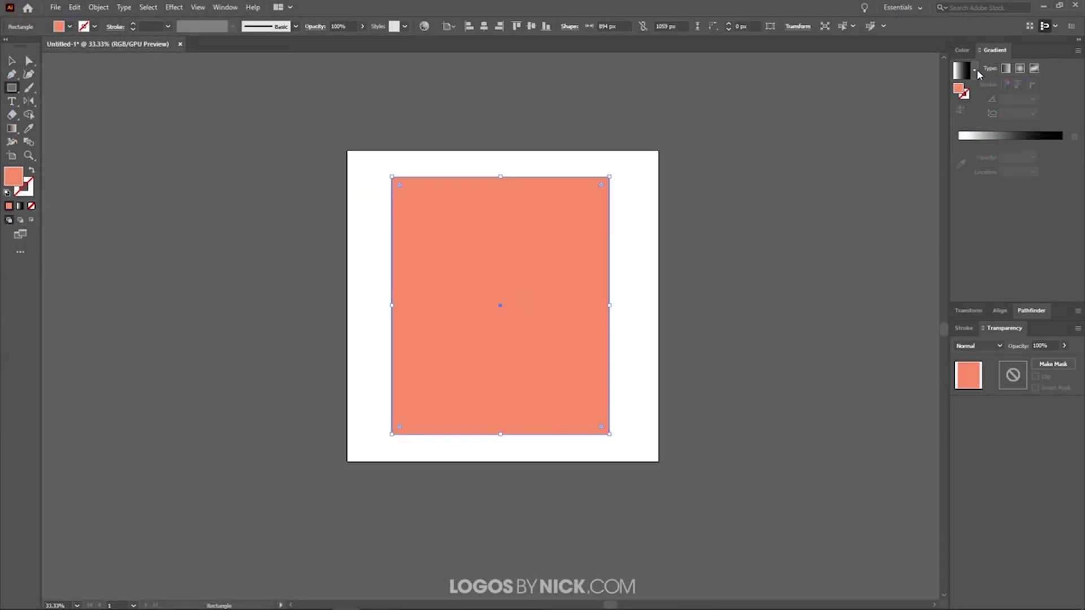
# Apply the White, Black gradient preset as the face's opacity mask, checking it in Outline view.
pyautogui.click(974, 70)
pyautogui.click(910, 91)
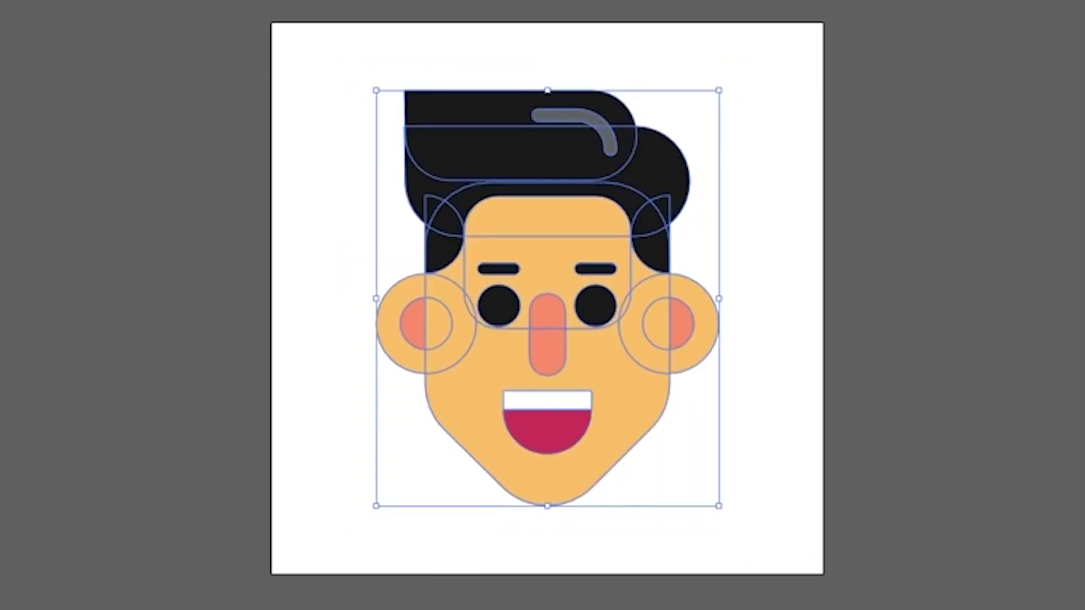
pyautogui.hotkey('ctrl', 'y')
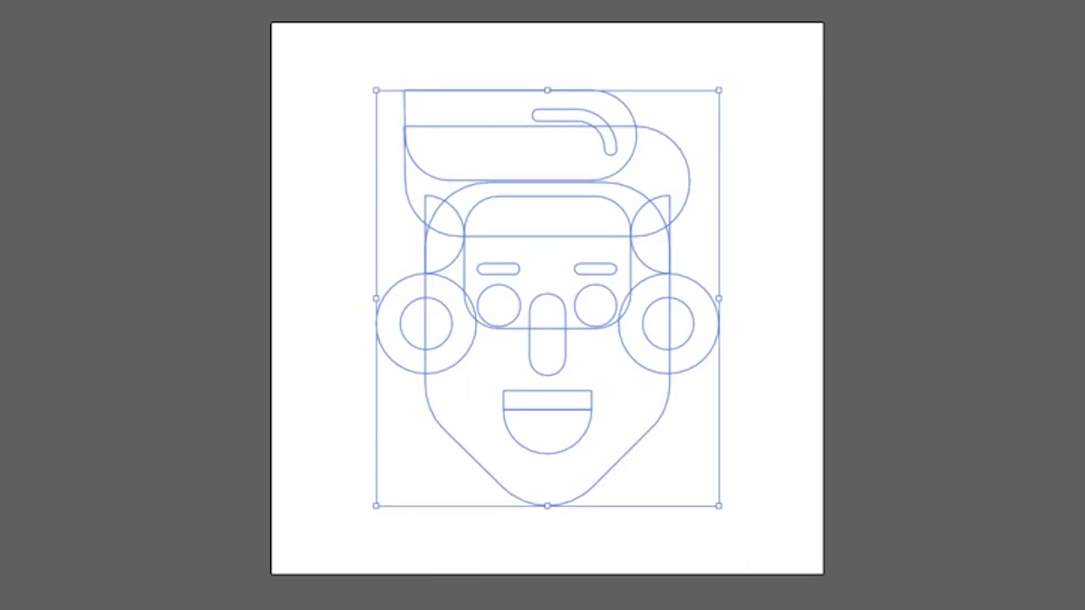
pyautogui.hotkey('ctrl', 'y')
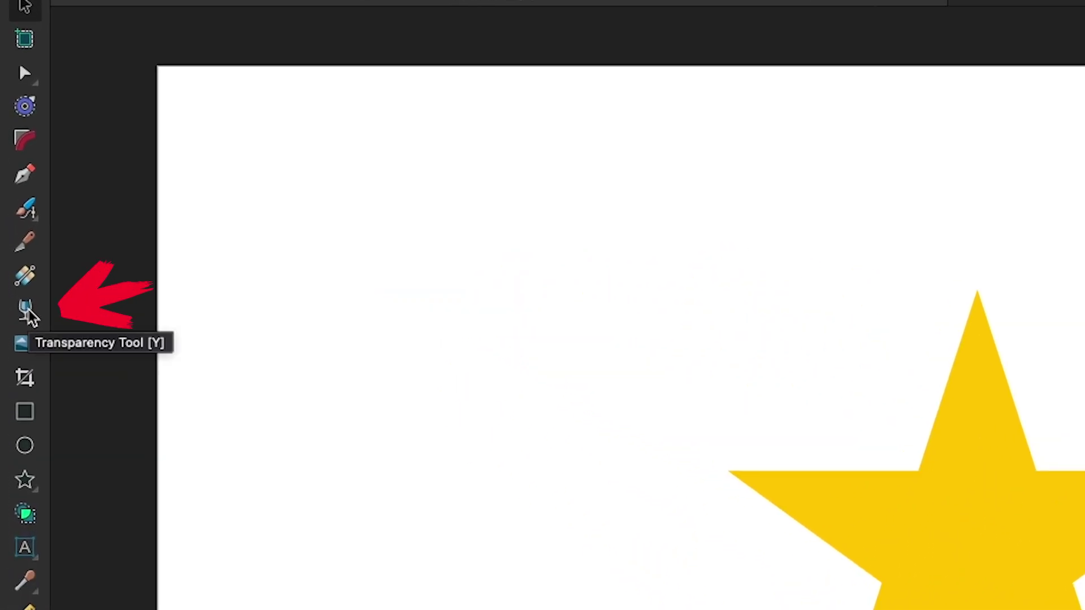
# Switch to the Transparency Tool and select the yellow star.
pyautogui.click(25, 310)
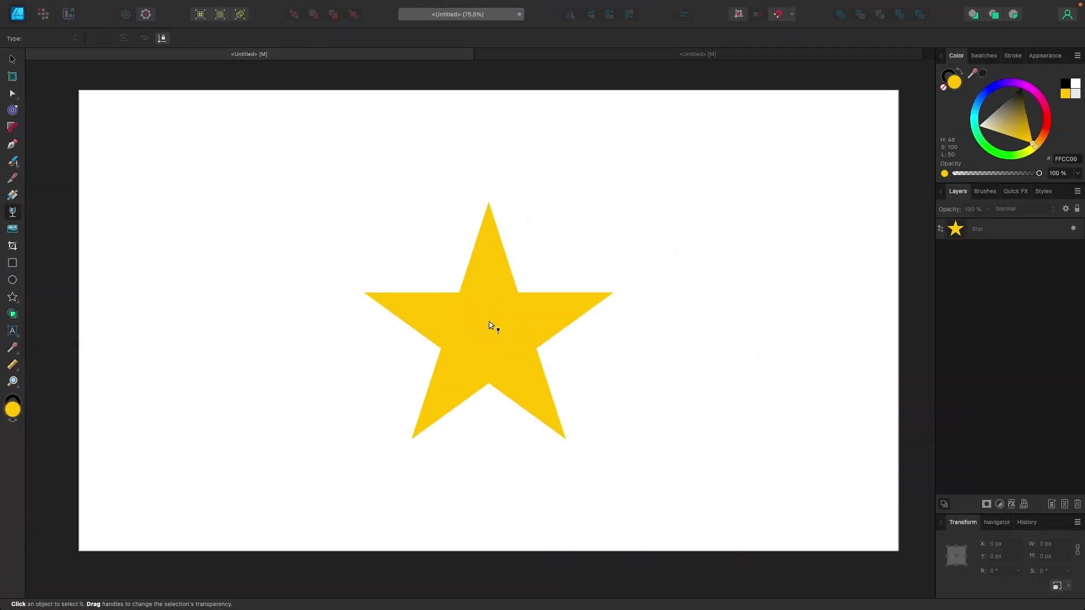
pyautogui.click(725, 428)
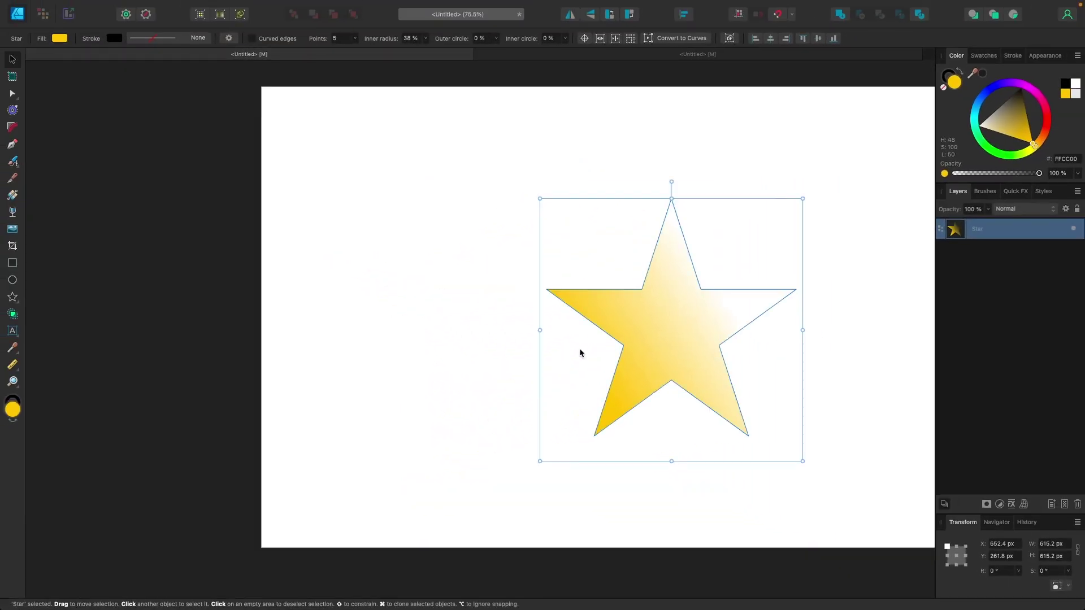
# Move the star onto the dark pasteboard and adjust its transparency fade toward the top point.
pyautogui.moveTo(701, 347); pyautogui.dragTo(165, 308)
pyautogui.hscroll(-5, 169, 308)
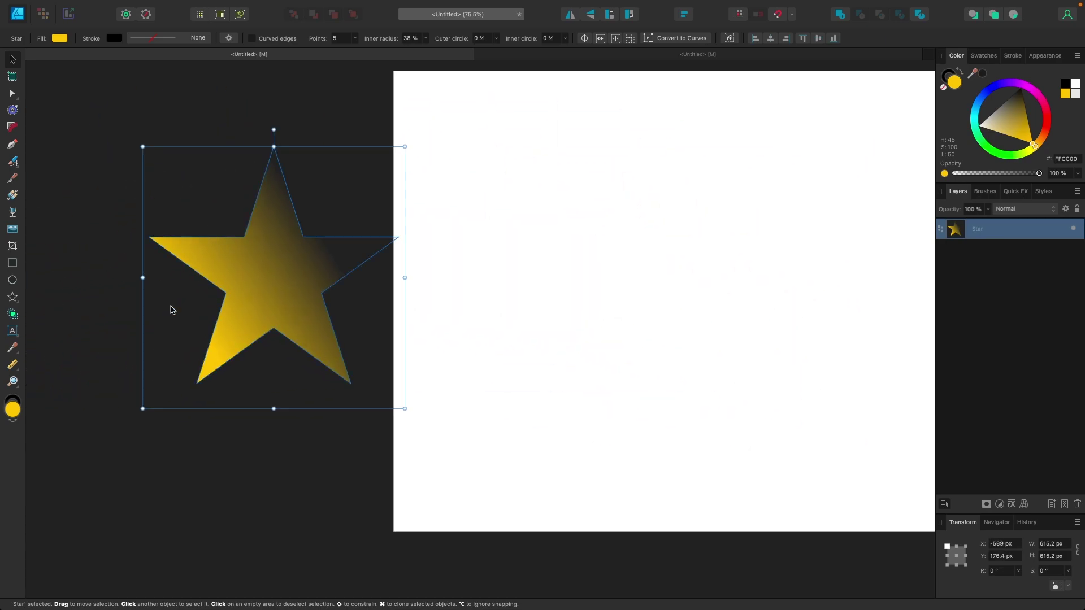
pyautogui.moveTo(264, 262); pyautogui.dragTo(222, 280)
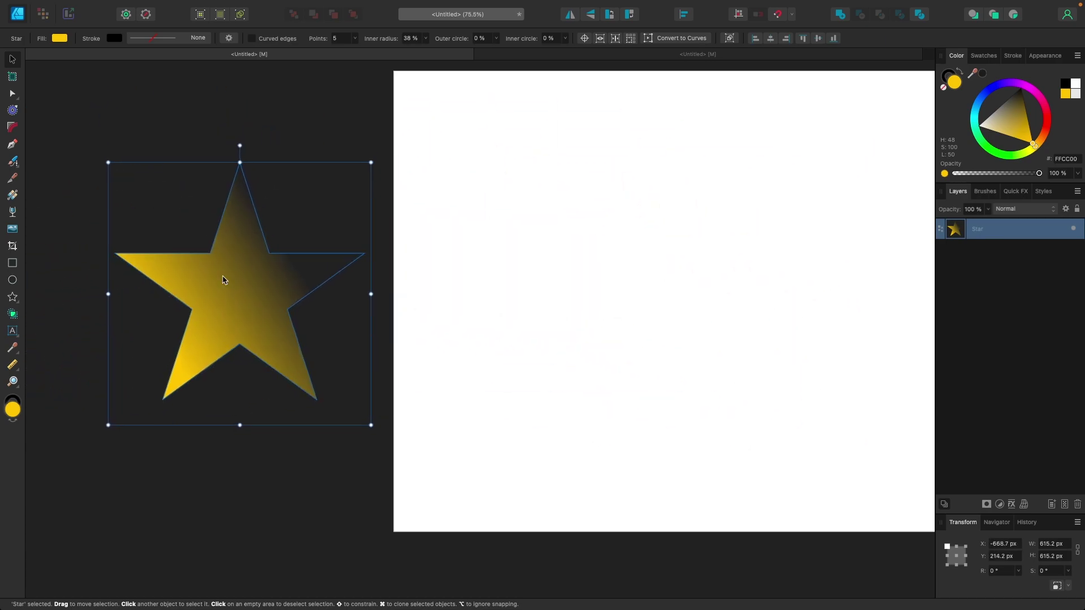
pyautogui.click(12, 212)
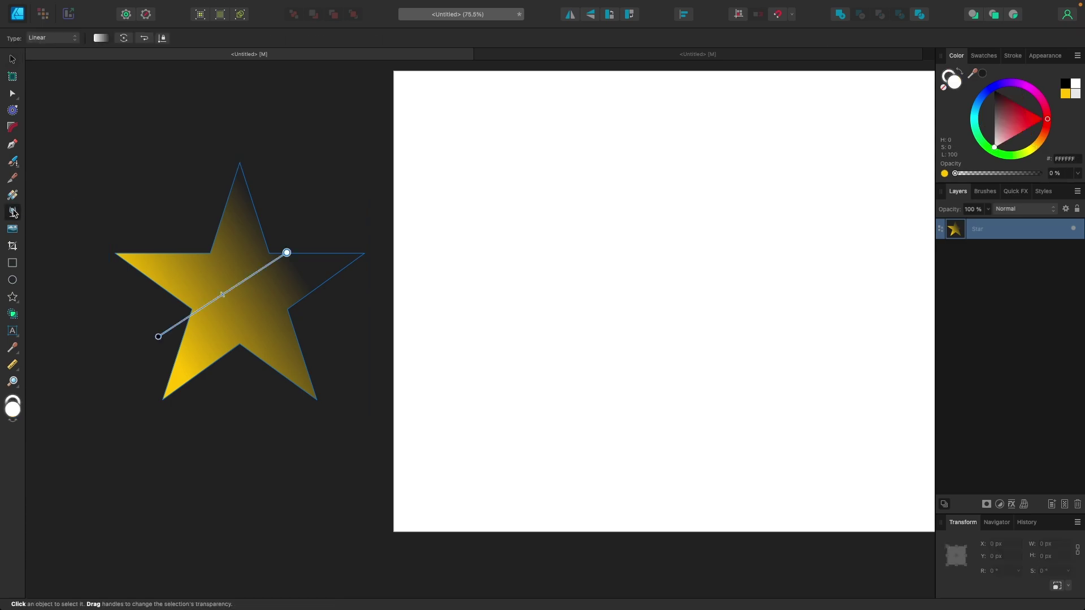
pyautogui.moveTo(286, 252)
pyautogui.mouseDown()
pyautogui.moveTo(284, 328)
pyautogui.moveTo(284, 255)
pyautogui.mouseUp()
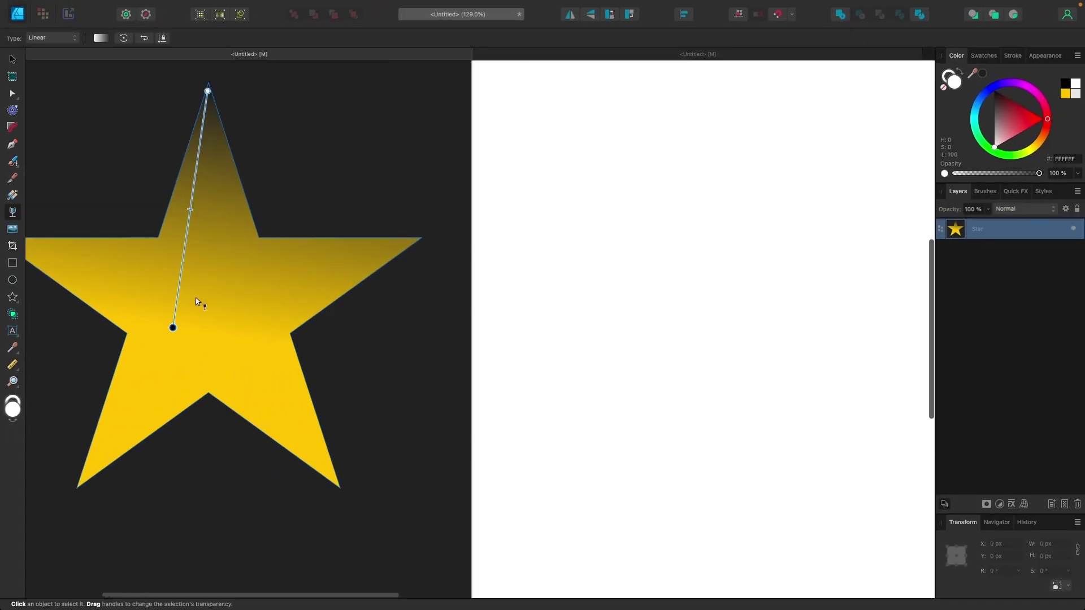
# Drag the fade's end point to the star's lower centre and rebalance the midpoint along the line.
pyautogui.moveTo(173, 326); pyautogui.dragTo(207, 387)
pyautogui.hscroll(-3, 208, 240)
pyautogui.scroll(2, 209, 240)
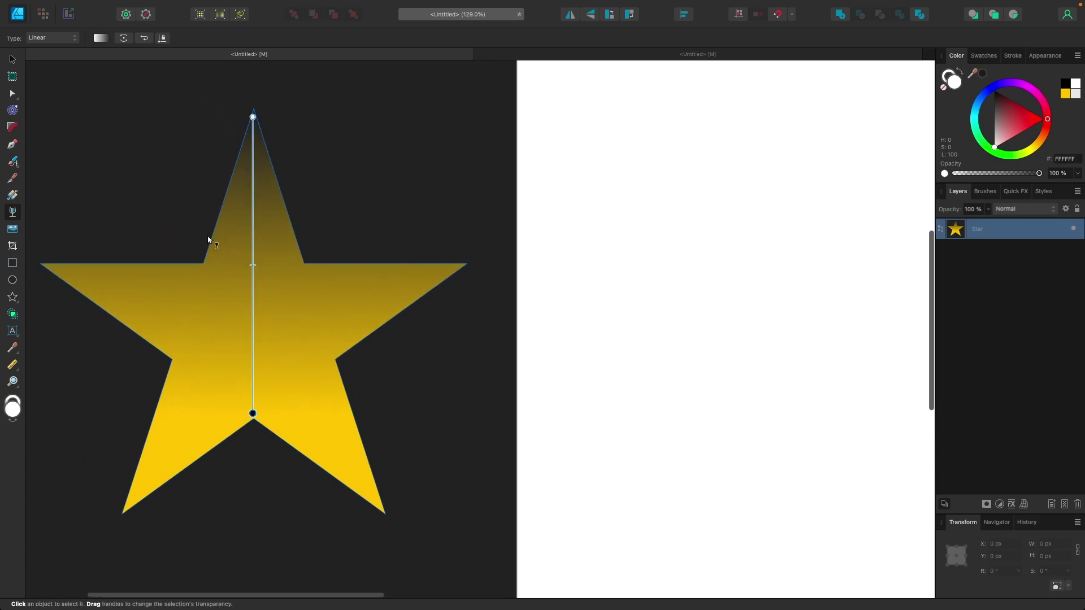
pyautogui.moveTo(254, 265); pyautogui.dragTo(264, 348)
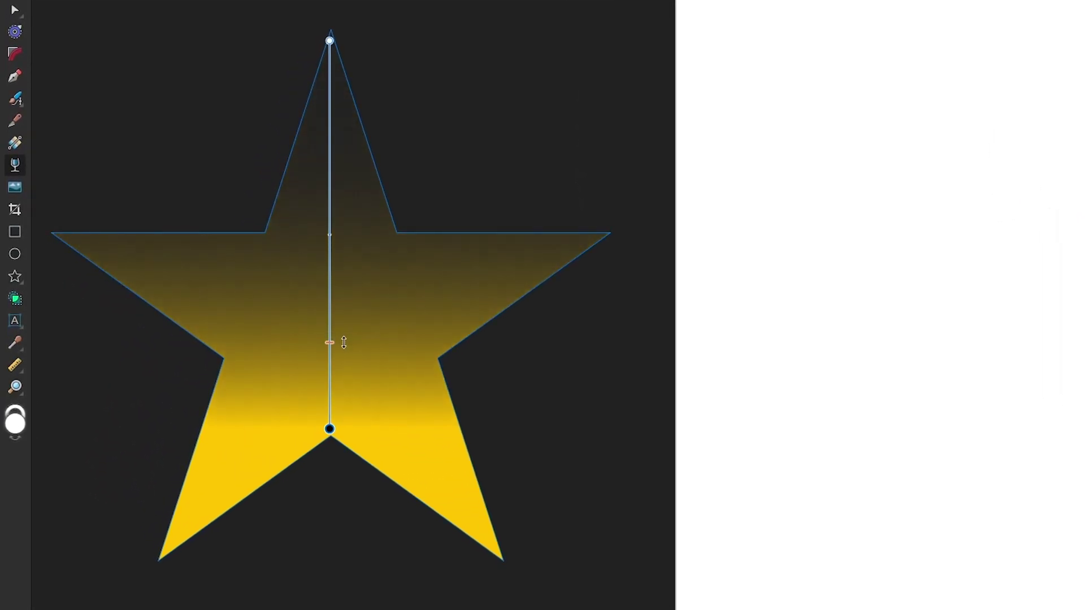
pyautogui.moveTo(343, 342); pyautogui.dragTo(336, 237)
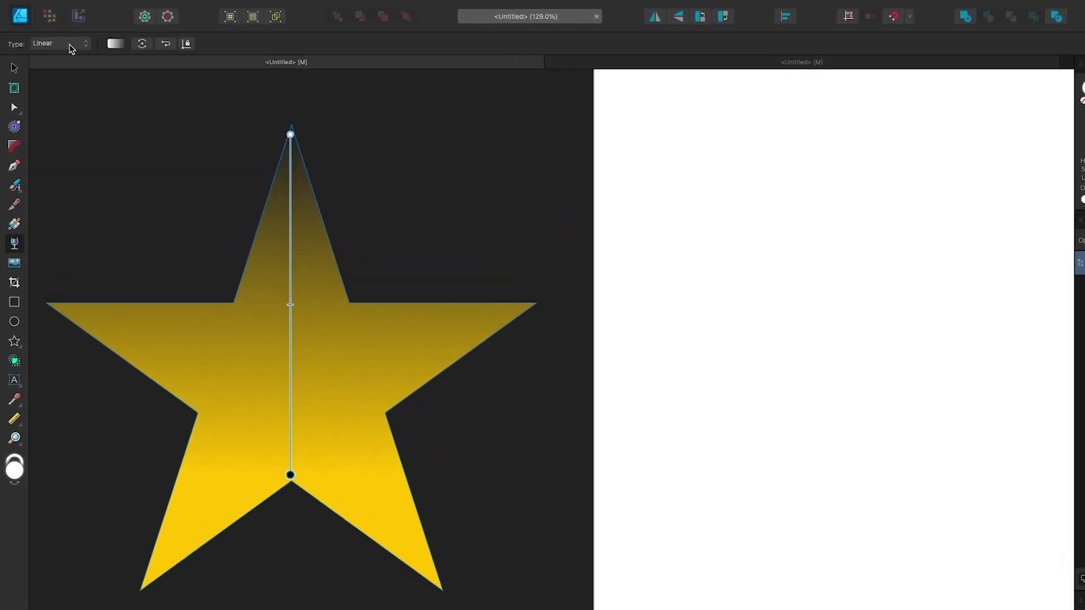
# Switch the star's fade to Elliptical, raise its centre, and flatten it into a horizontal band.
pyautogui.click(62, 40)
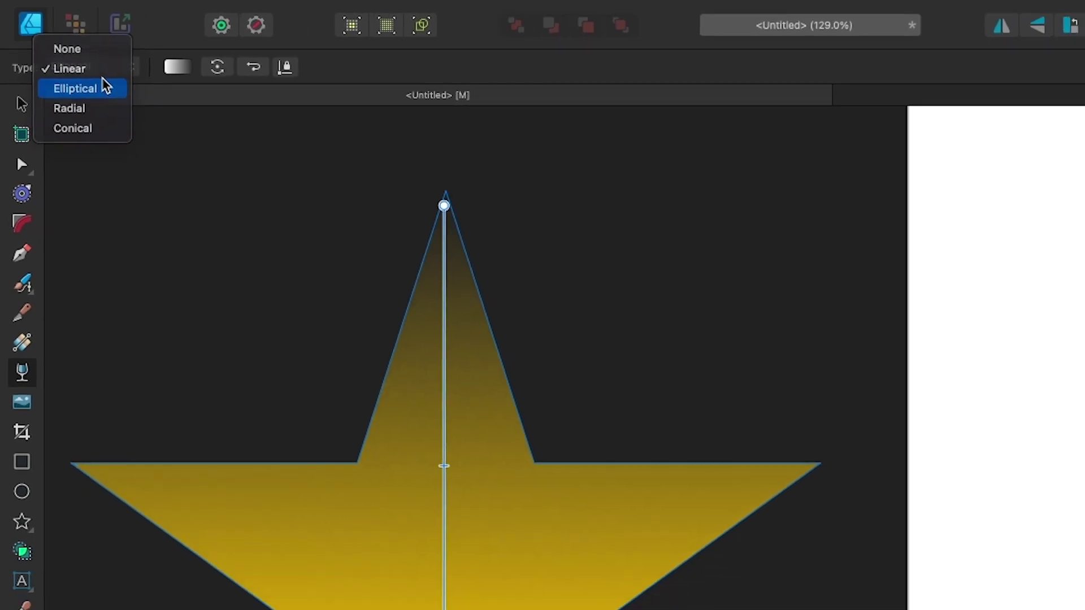
pyautogui.click(116, 100)
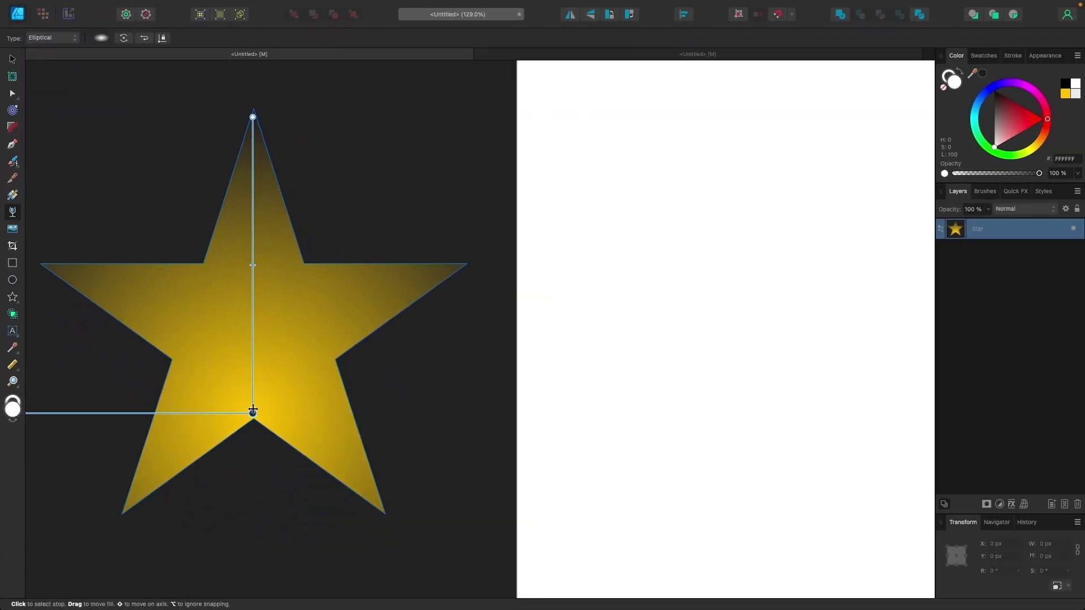
pyautogui.moveTo(253, 413); pyautogui.dragTo(276, 360)
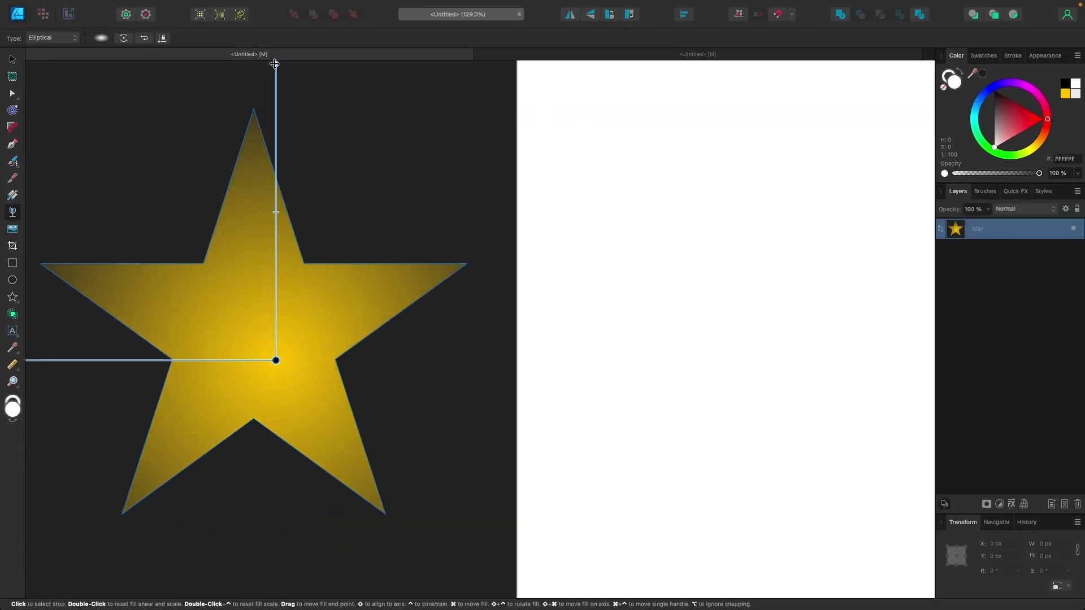
pyautogui.moveTo(276, 64); pyautogui.dragTo(276, 299)
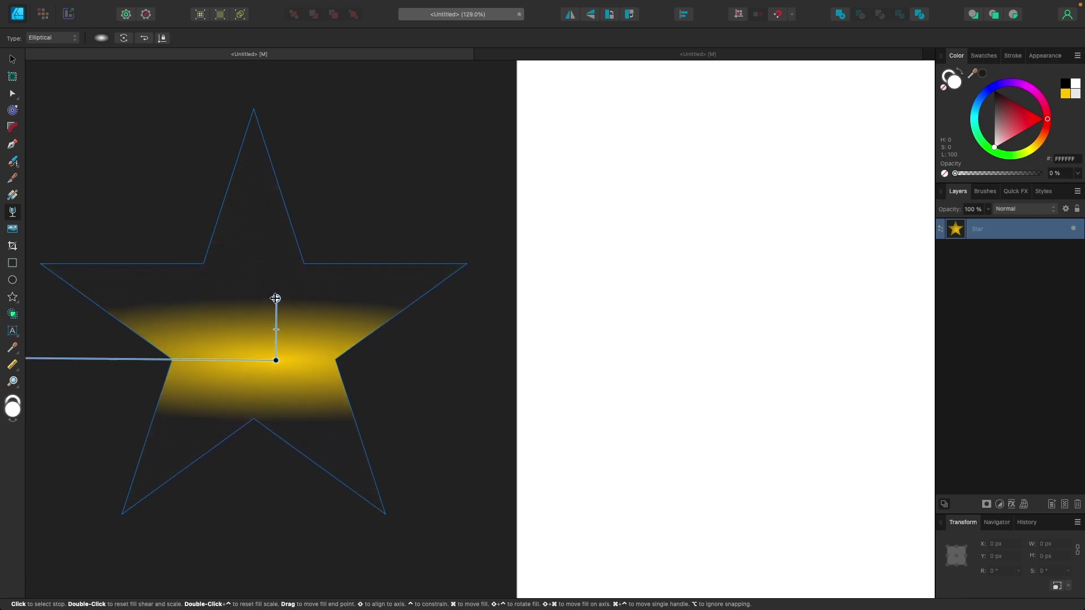
pyautogui.click(49, 38)
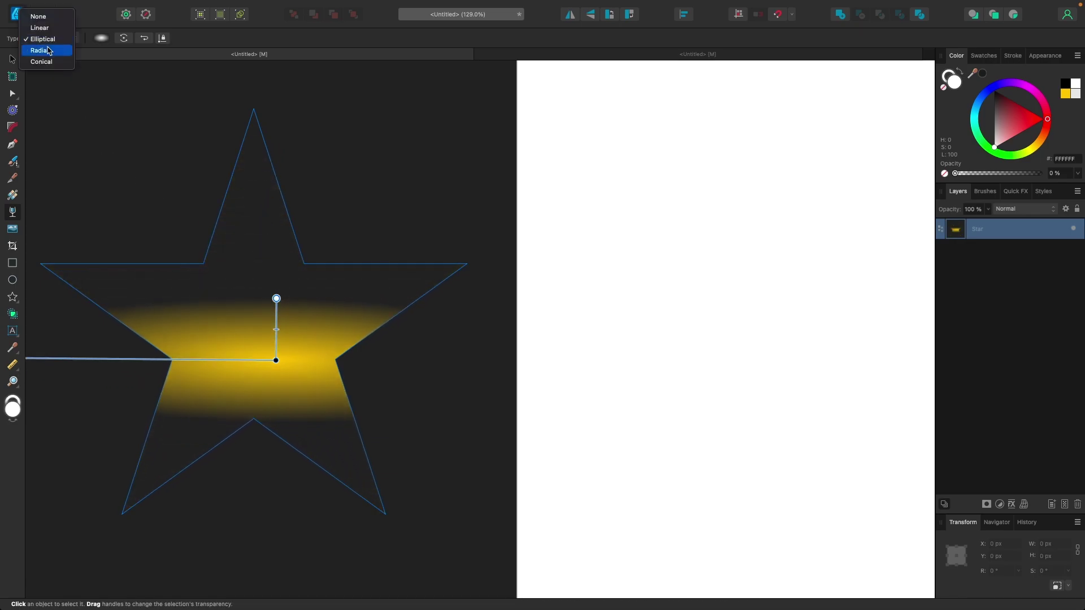
# Make the star's fade Radial, centred and enlarged to cover it, trying Reverse and the midpoint.
pyautogui.click(48, 50)
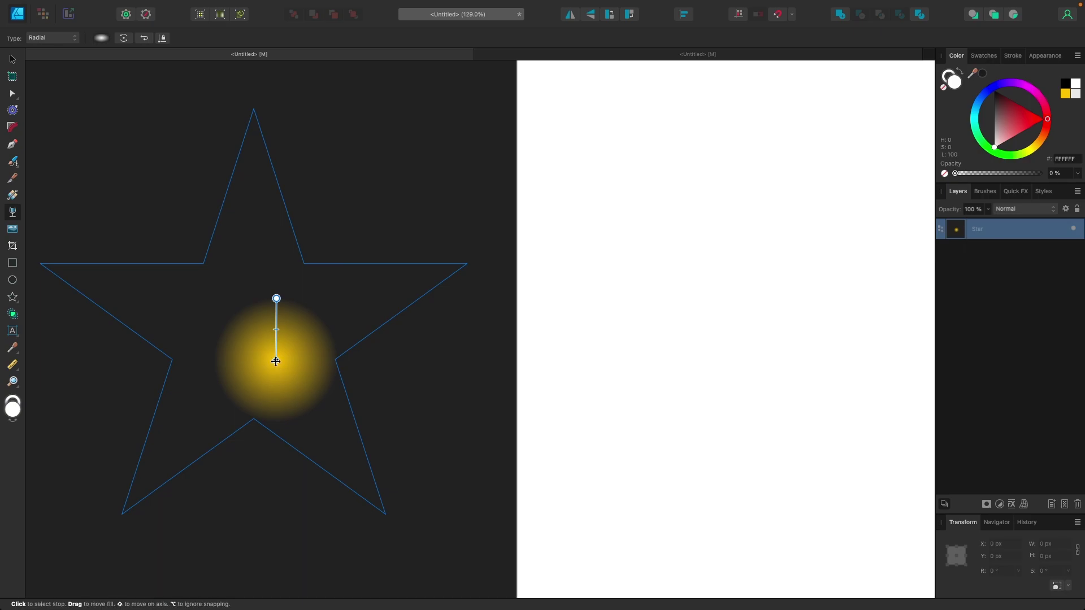
pyautogui.moveTo(275, 360); pyautogui.dragTo(264, 346)
pyautogui.moveTo(264, 283); pyautogui.dragTo(257, 178)
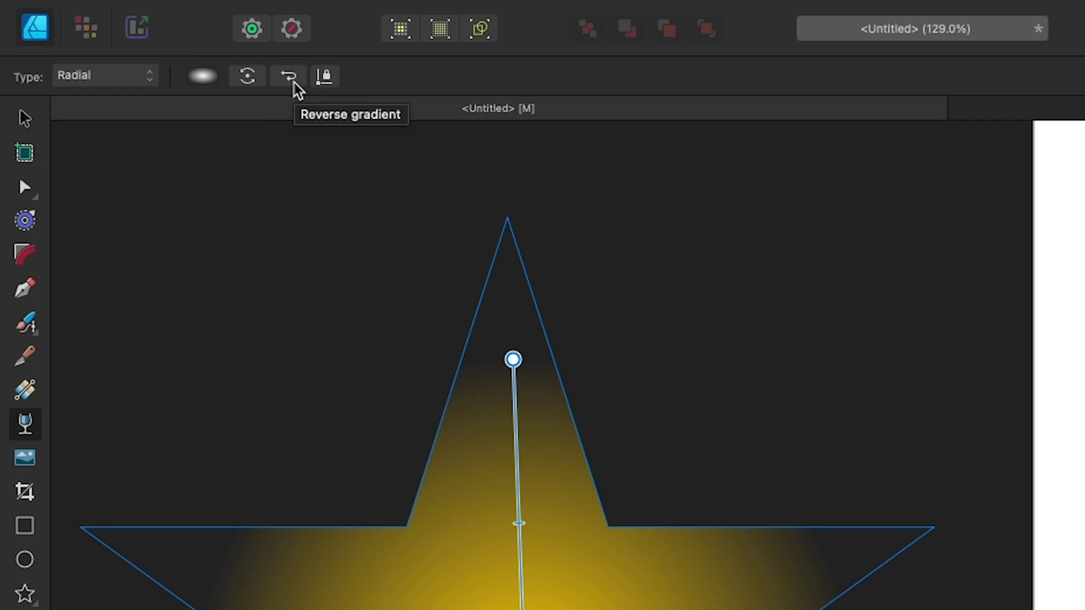
pyautogui.click(294, 83)
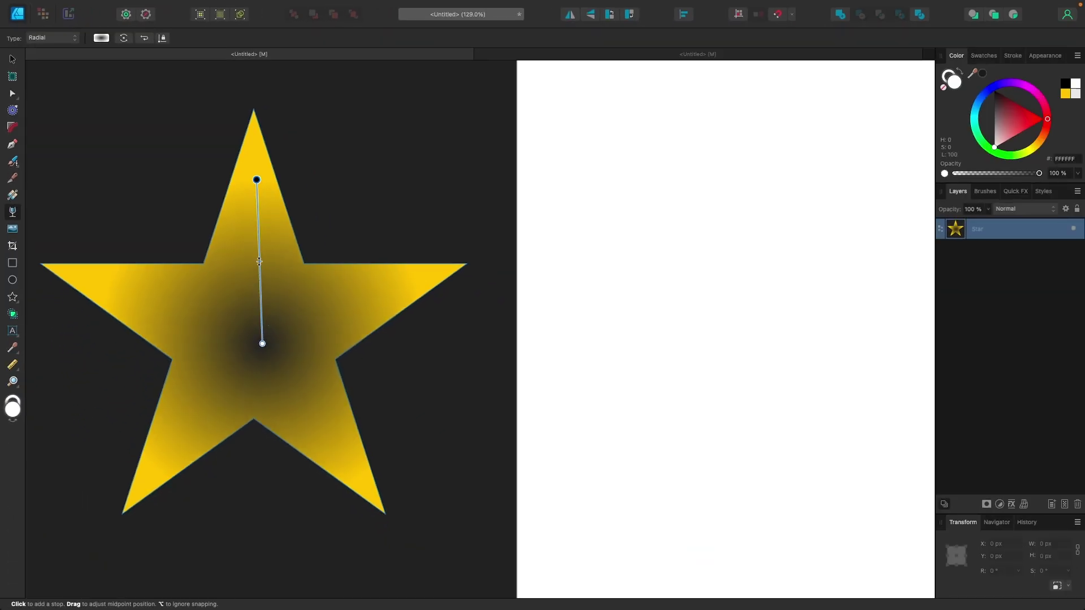
pyautogui.moveTo(260, 261); pyautogui.dragTo(259, 243)
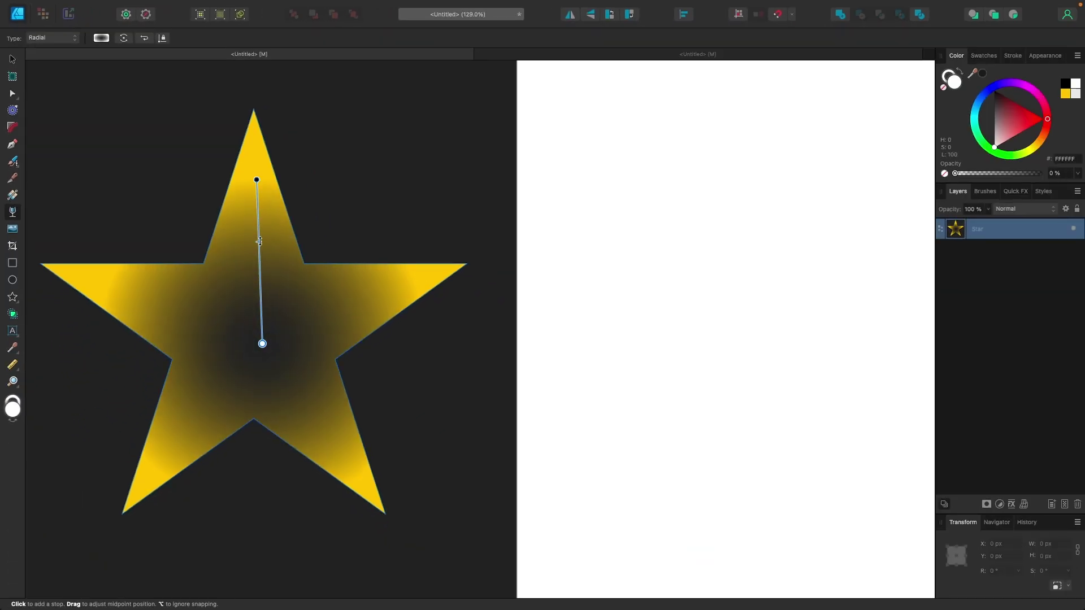
pyautogui.press('super+z')
pyautogui.press('super+z')
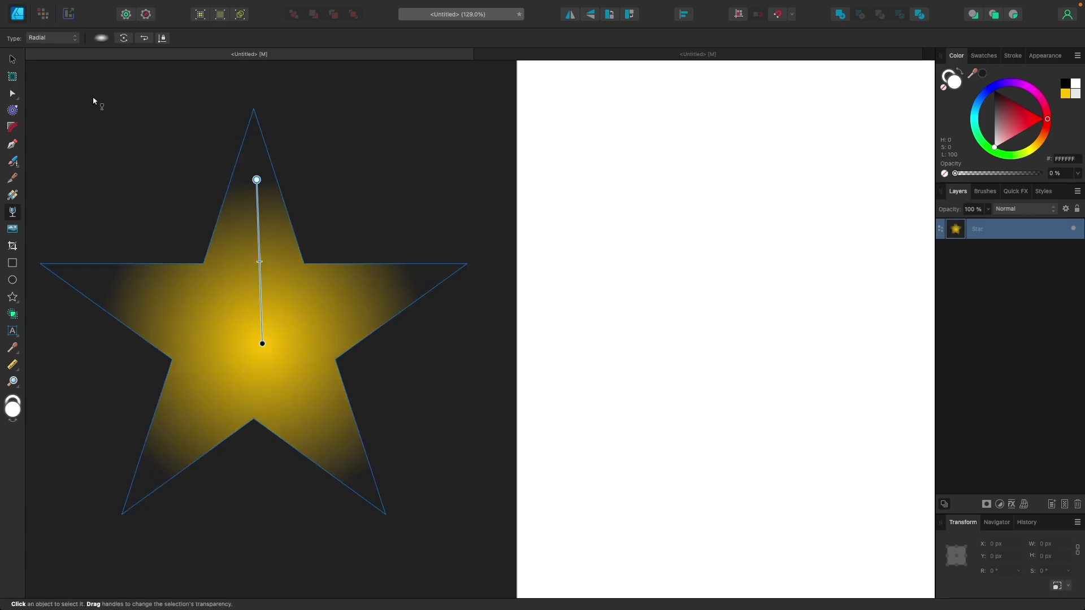
# Switch the fade to Conical and move its centre up toward the star's top point.
pyautogui.click(49, 39)
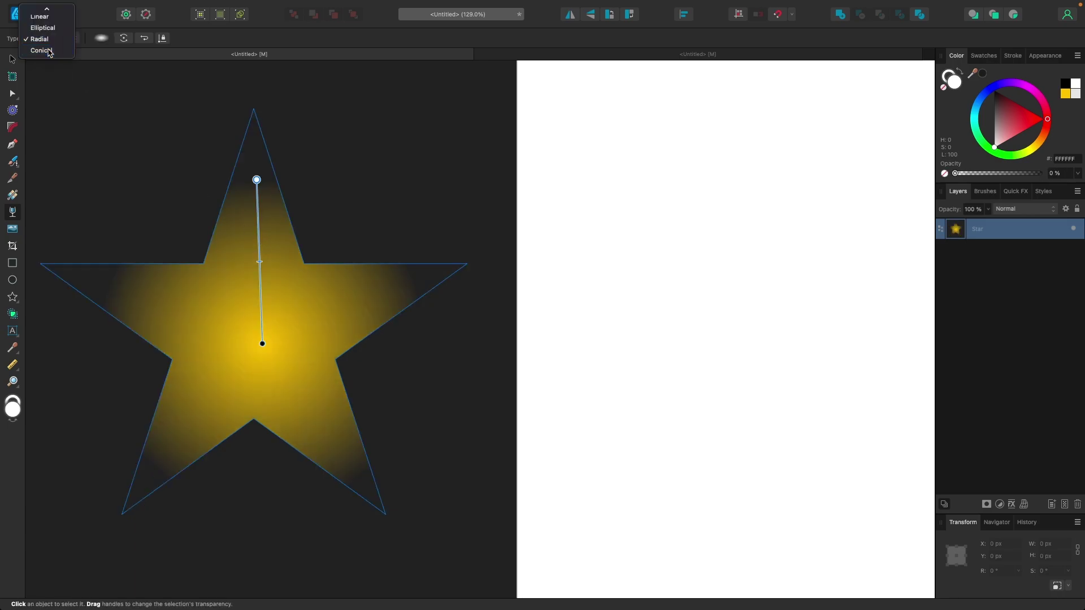
pyautogui.click(48, 50)
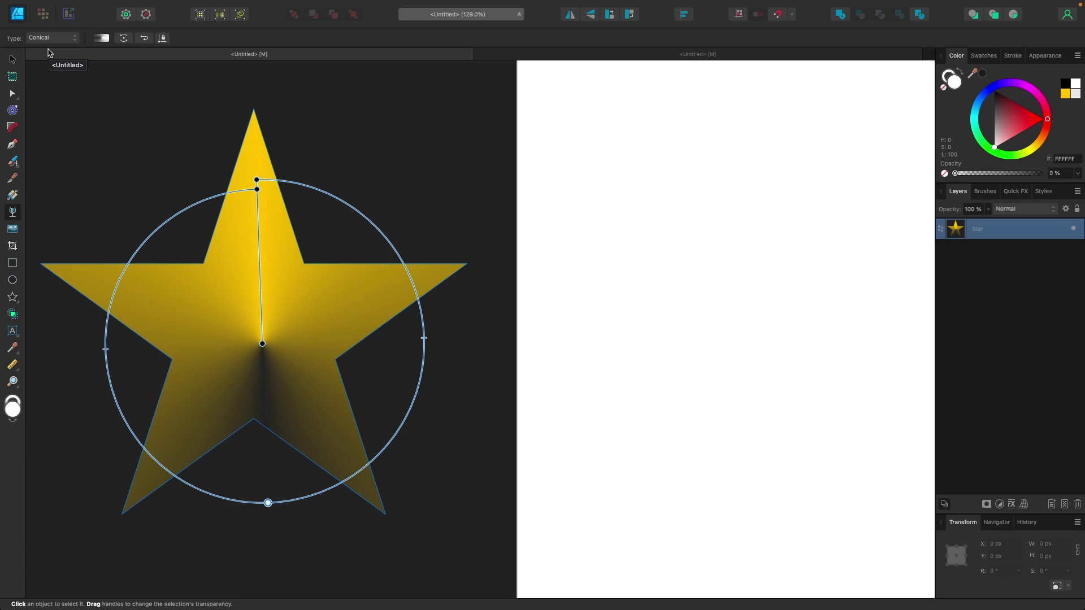
pyautogui.moveTo(262, 344); pyautogui.dragTo(257, 286)
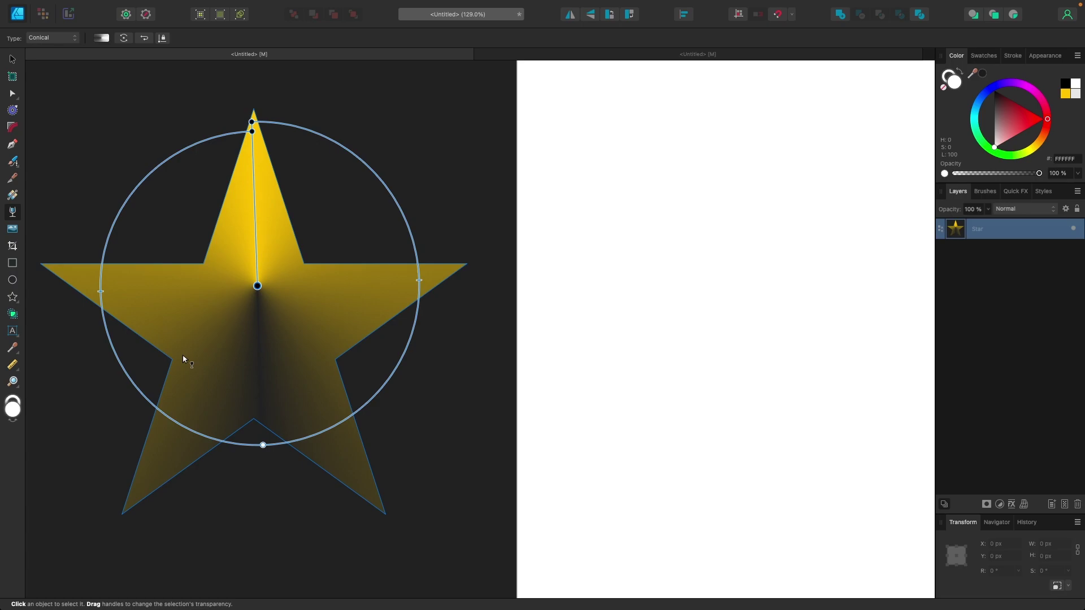
# Set the star's transparency type to None, then select the star and drag it right.
pyautogui.click(60, 40)
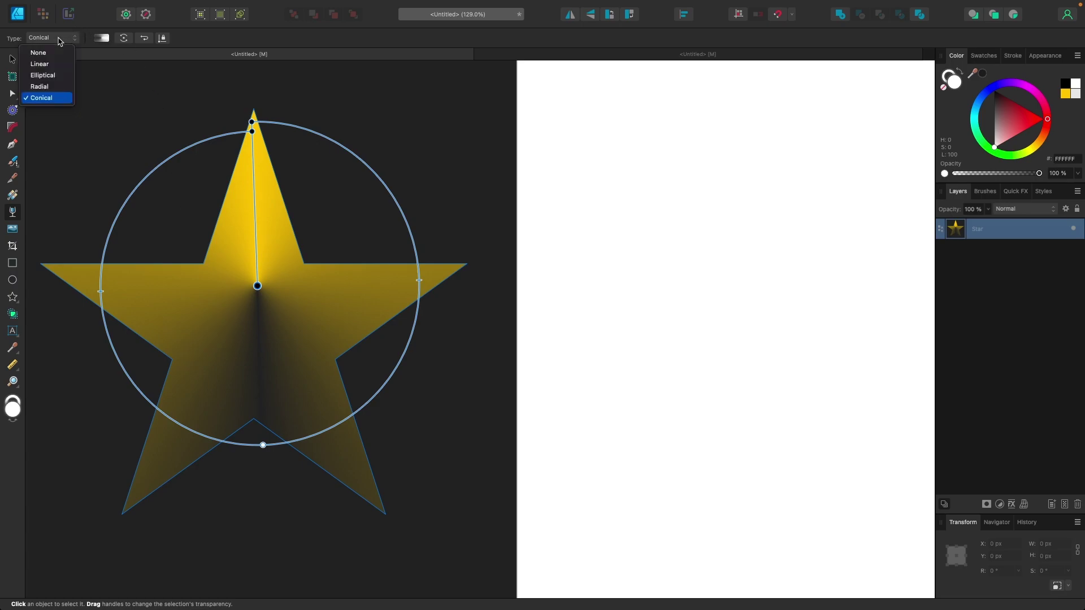
pyautogui.click(48, 53)
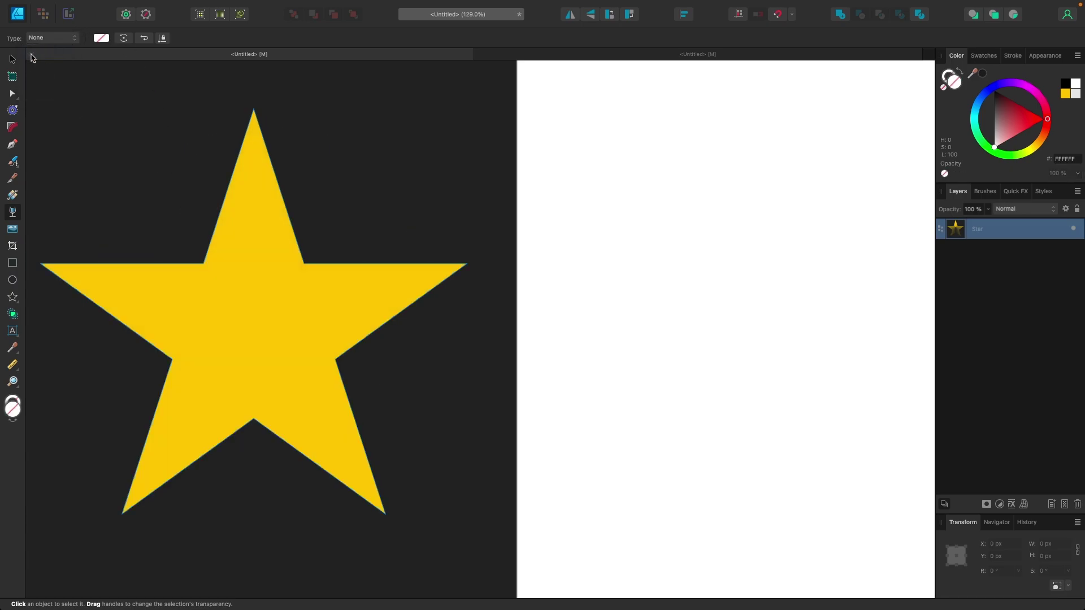
pyautogui.click(12, 60)
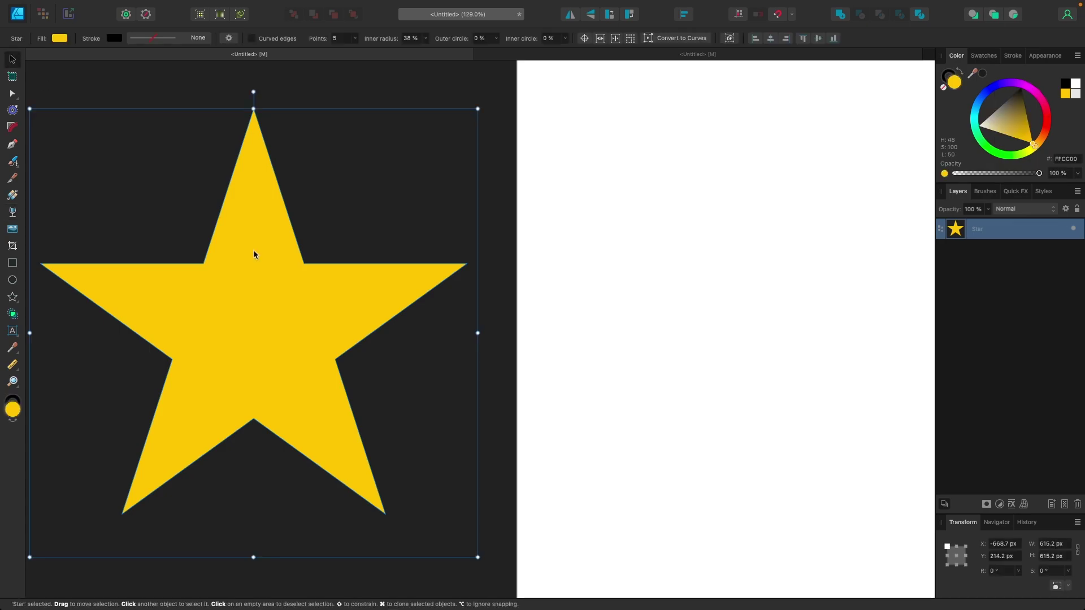
pyautogui.scroll(-3, 253, 249)
pyautogui.moveTo(253, 250); pyautogui.dragTo(744, 278)
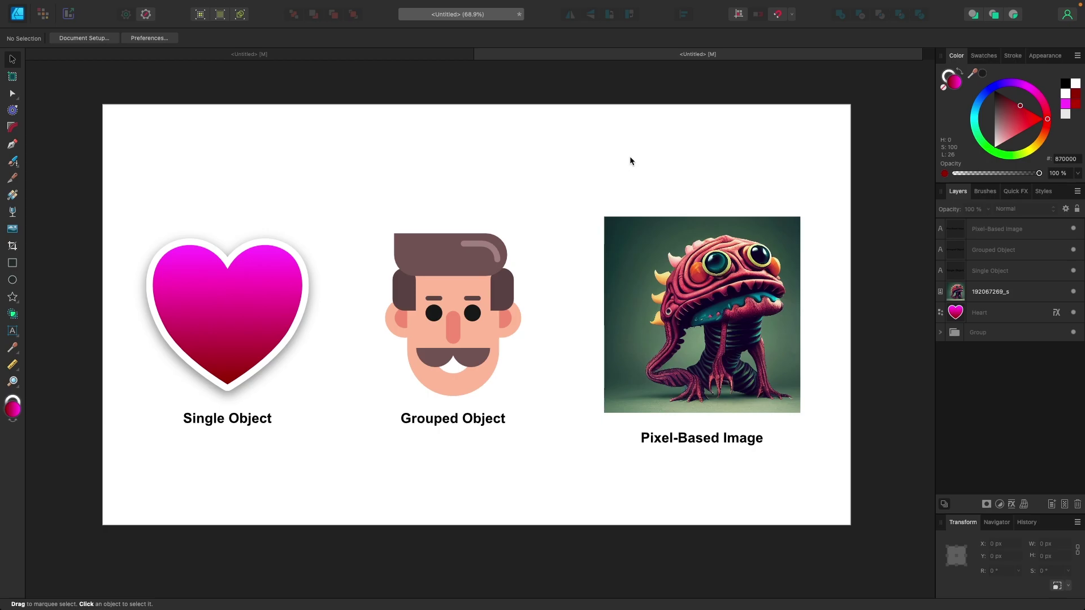
# Zoom in and select the magenta heart labelled Single Object.
pyautogui.scroll(3, 229, 331)
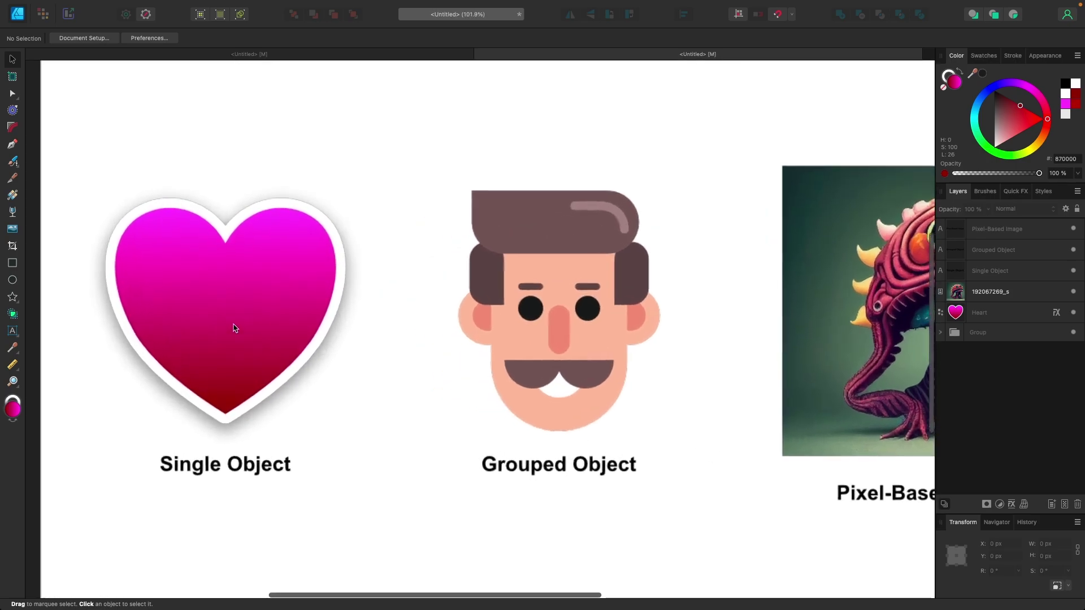
pyautogui.hscroll(-2, 235, 327)
pyautogui.click(327, 260)
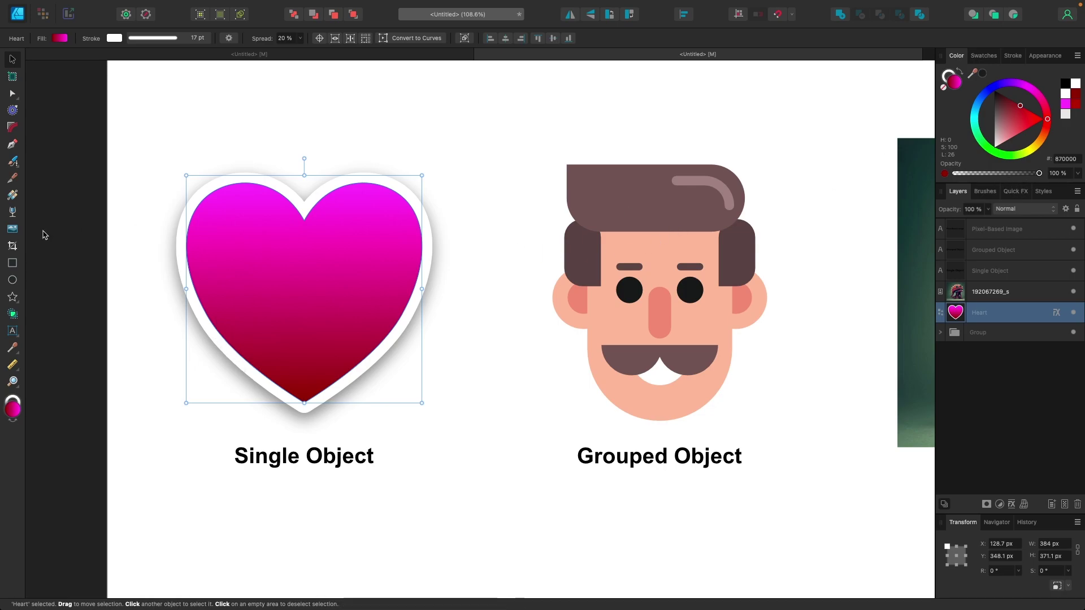
pyautogui.hscroll(-3, 177, 294)
pyautogui.scroll(3, 177, 300)
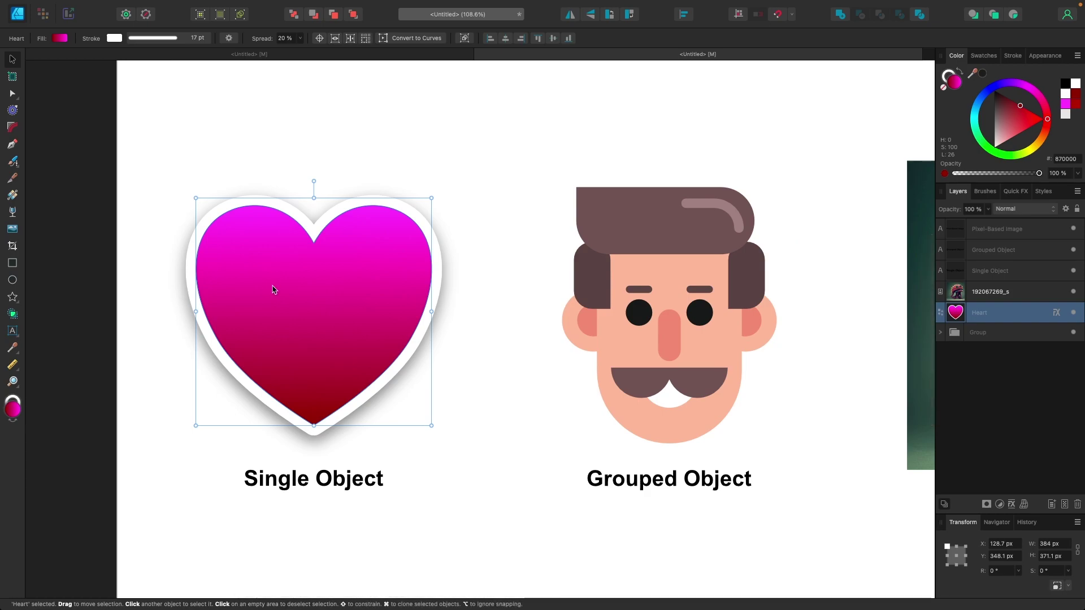
# Drag a transparency gradient across the heart so it fades toward its upper right.
pyautogui.click(10, 215)
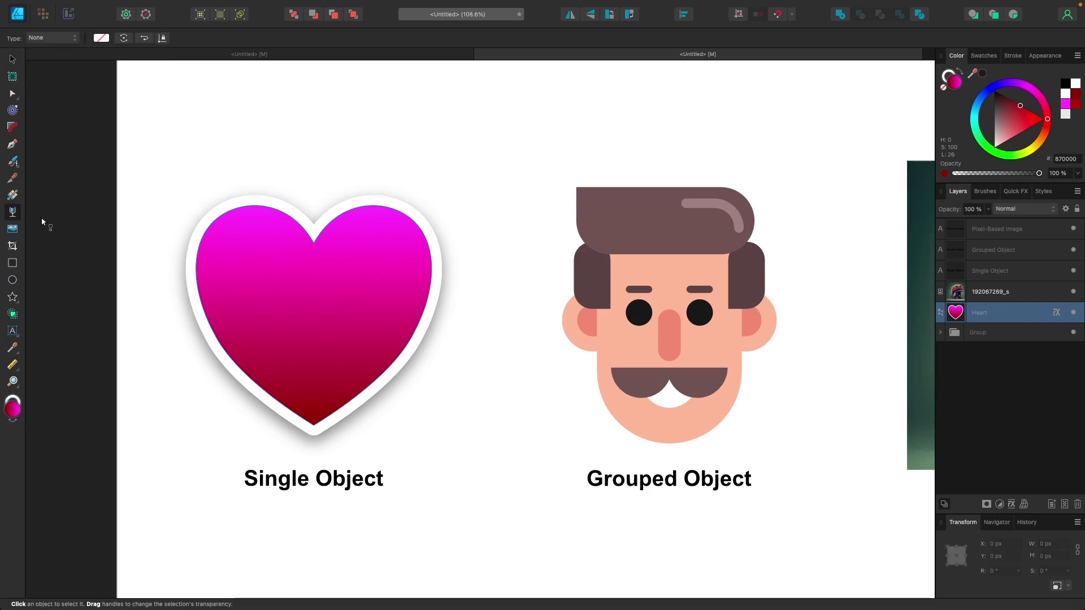
pyautogui.moveTo(220, 360); pyautogui.dragTo(379, 294)
pyautogui.scroll(4, 402, 394)
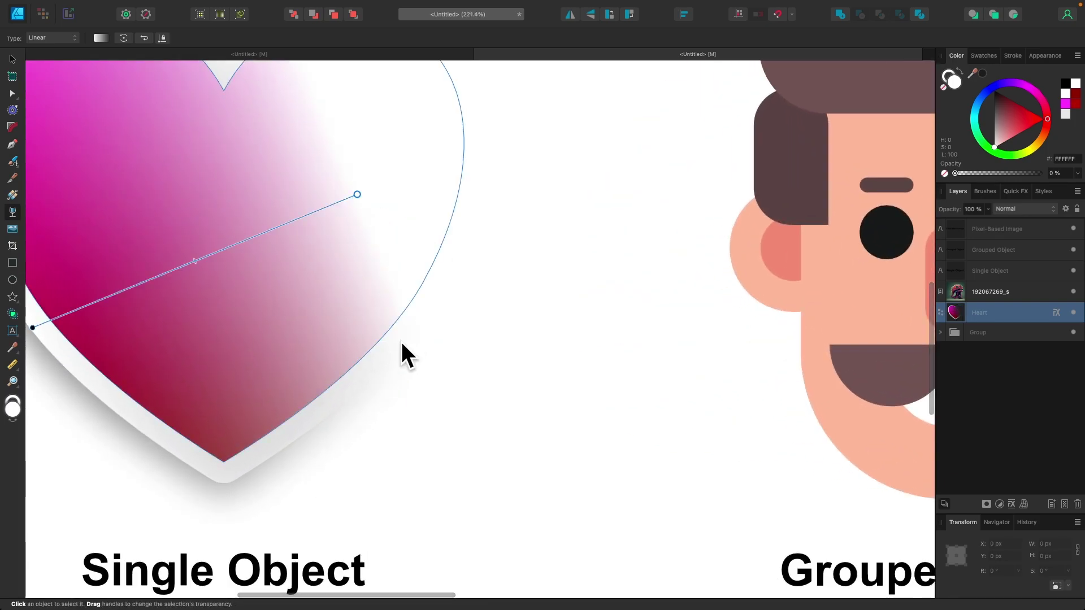
pyautogui.scroll(-4, 275, 465)
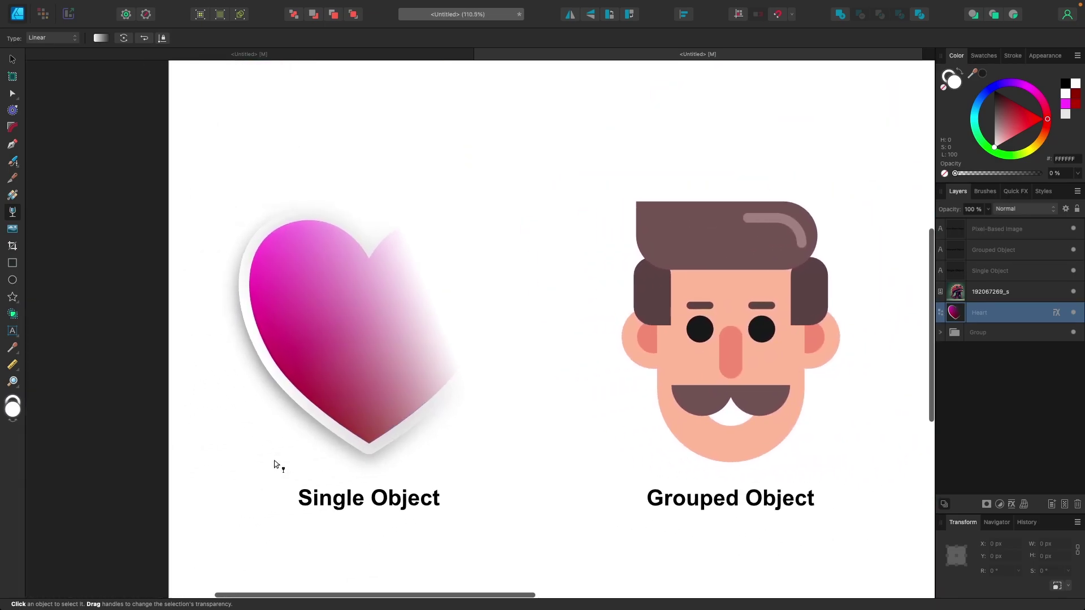
# Move the heart onto the dark pasteboard to preview the fade, then undo back onto the page.
pyautogui.press('v')
pyautogui.moveTo(509, 358); pyautogui.dragTo(161, 365)
pyautogui.scroll(-2, 160, 364)
pyautogui.click(163, 461)
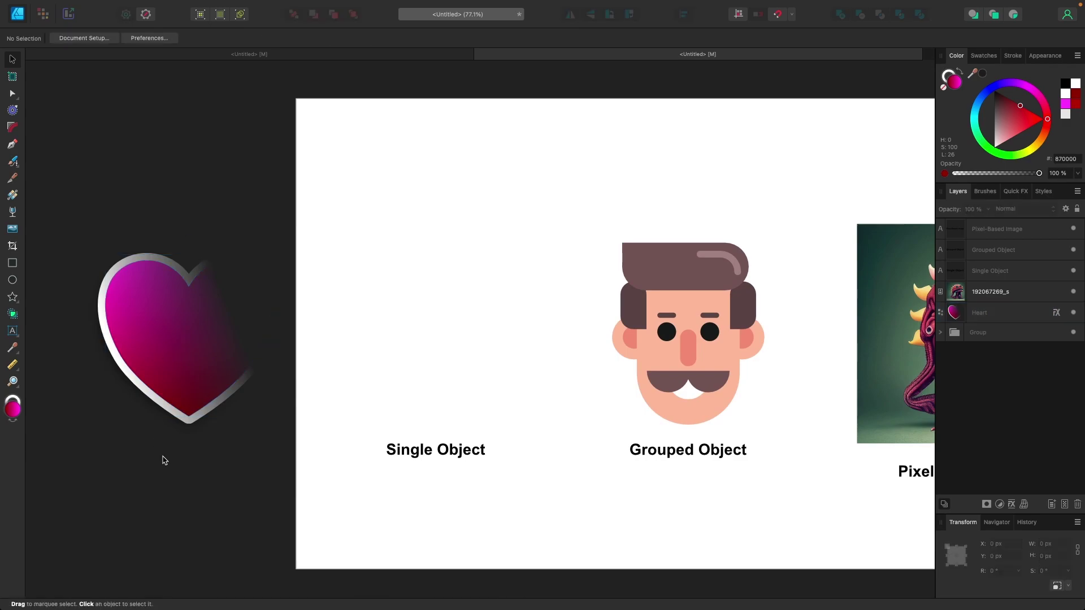
pyautogui.hotkey('ctrl', 'z')
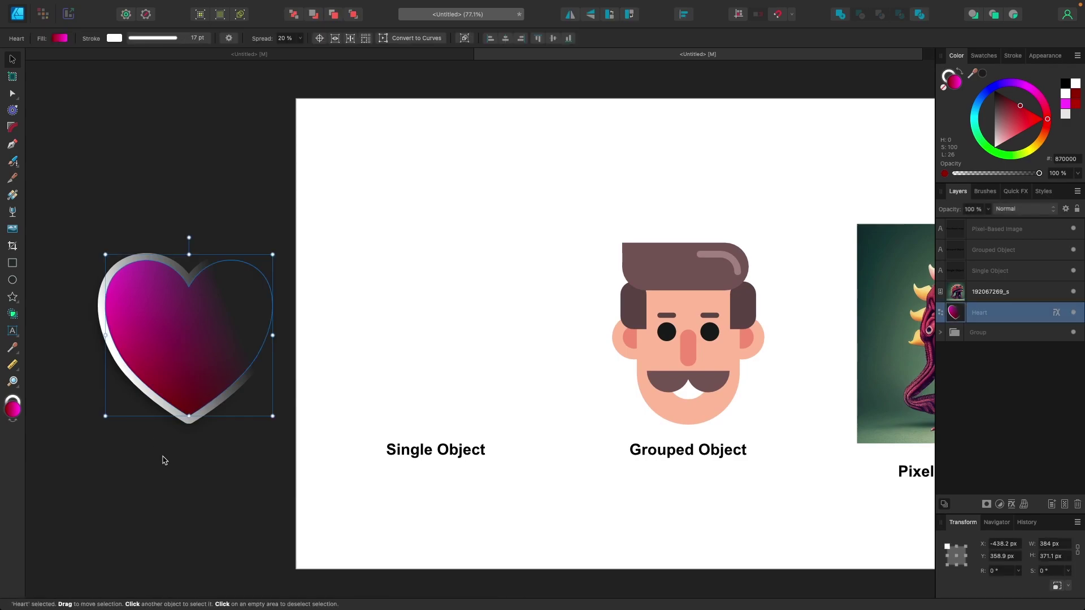
pyautogui.hotkey('ctrl', 'z')
pyautogui.hscroll(5, 501, 421)
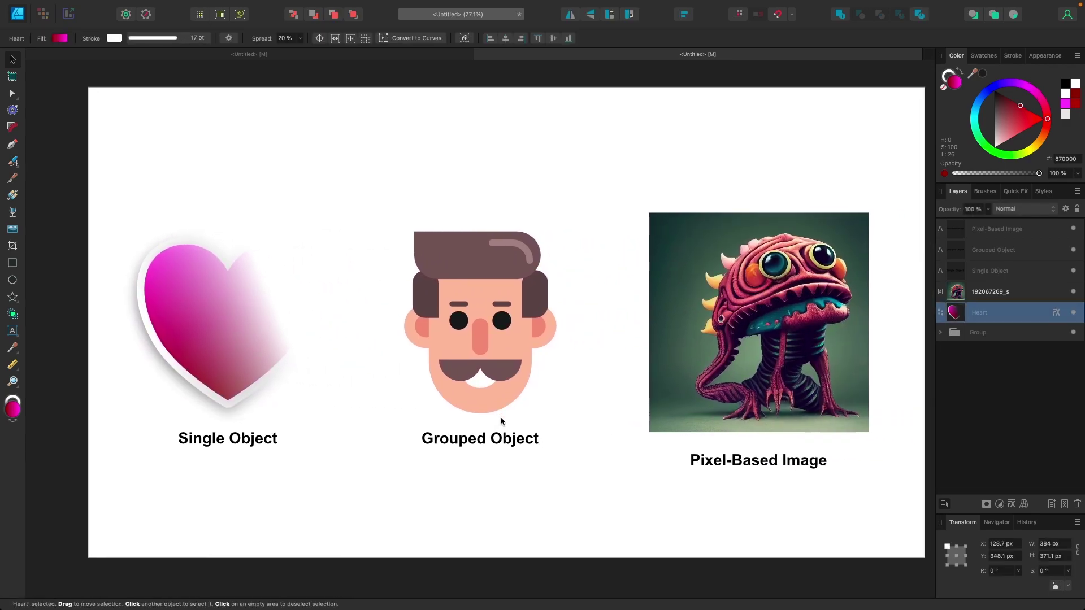
# Select the grouped face illustration and expand its group in the Layers panel.
pyautogui.click(523, 310)
pyautogui.scroll(3, 523, 310)
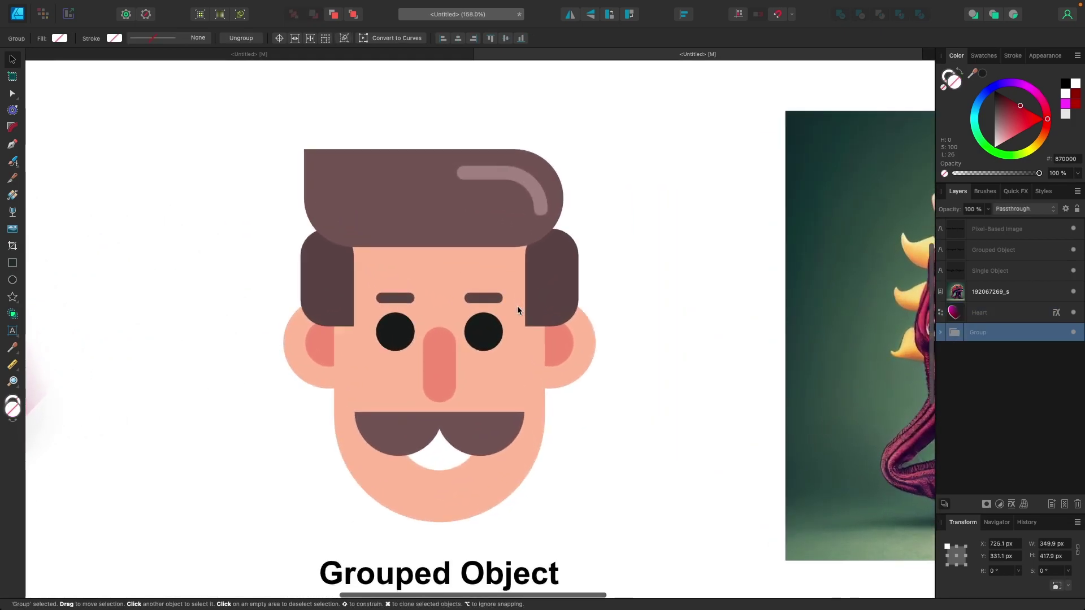
pyautogui.click(941, 333)
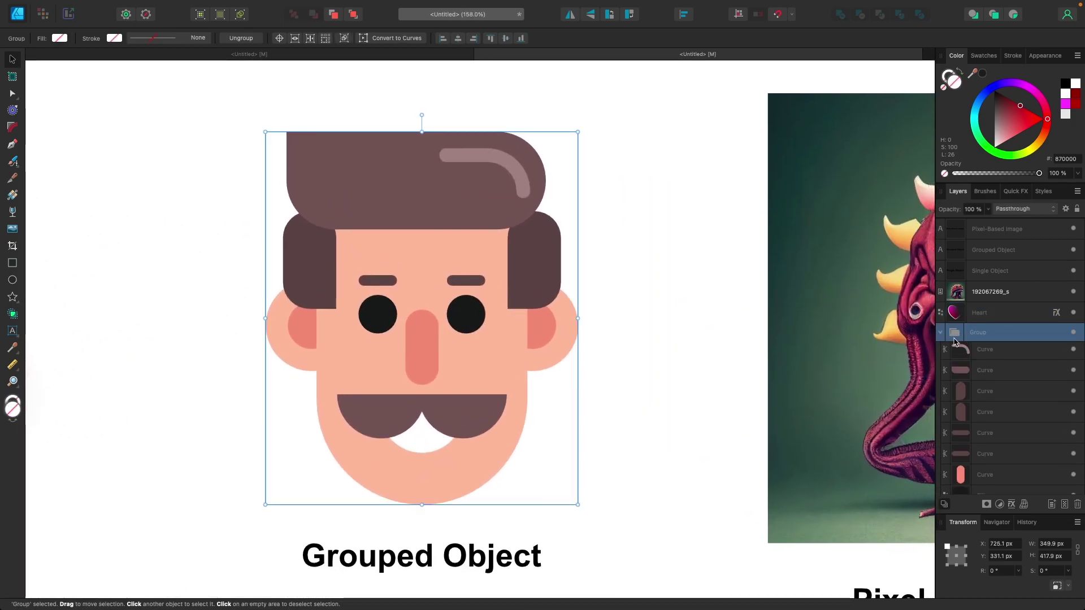
pyautogui.scroll(-5, 977, 254)
# Apply a linear transparency fade across the face, clearing toward its upper right.
pyautogui.scroll(5, 1017, 424)
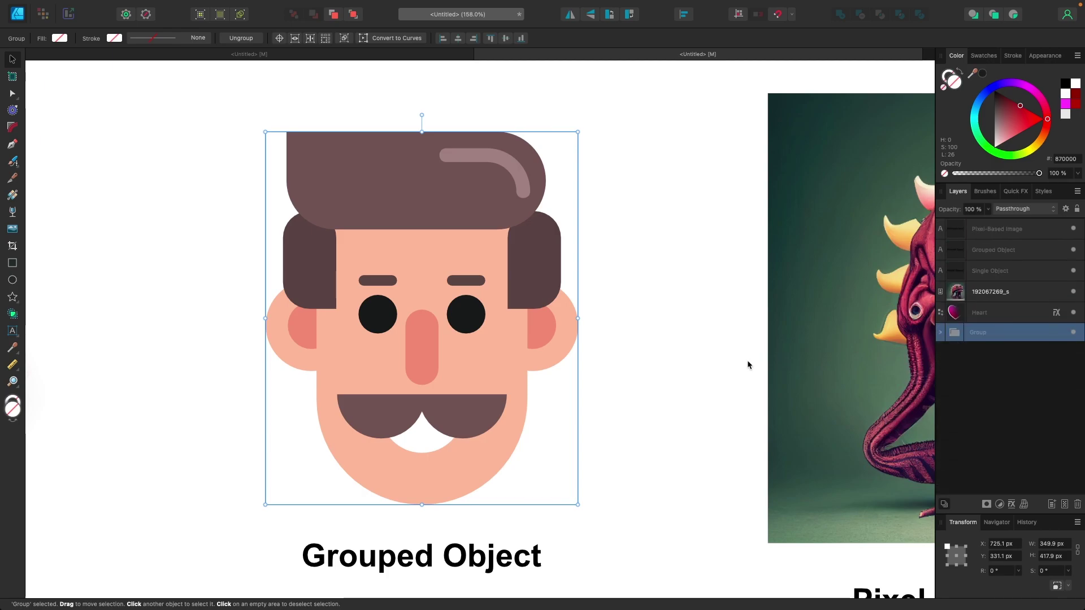
pyautogui.hscroll(3, 743, 361)
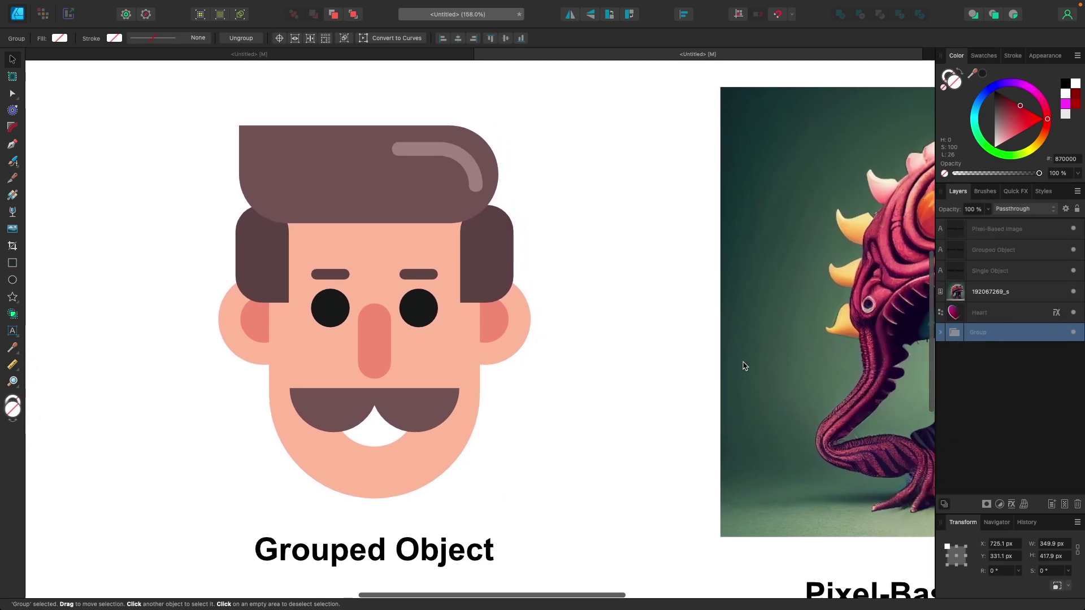
pyautogui.click(12, 214)
pyautogui.moveTo(233, 360); pyautogui.dragTo(462, 223)
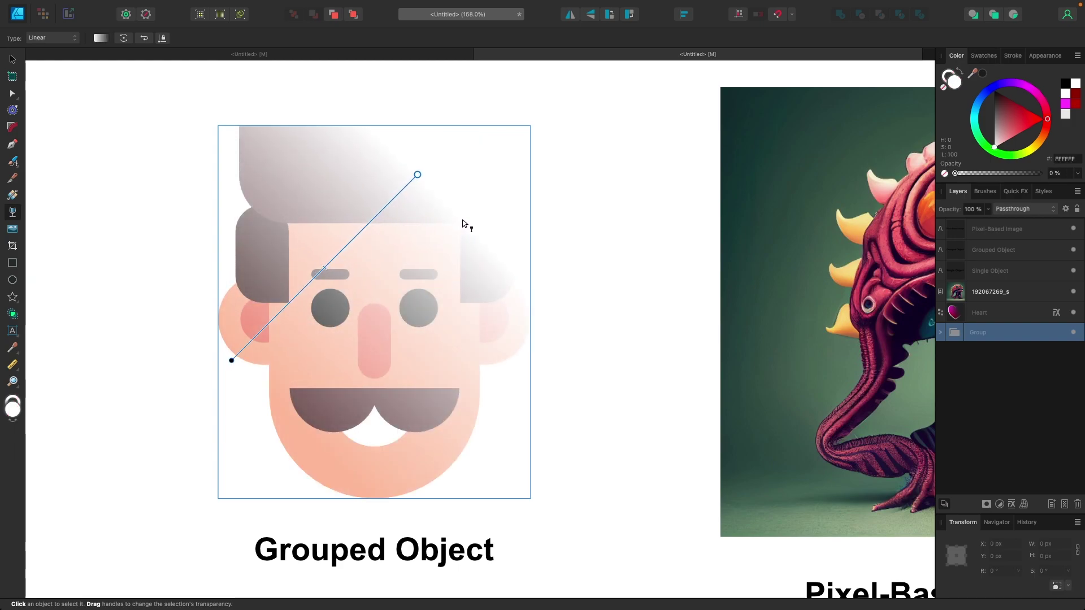
# Undo the face fade and zoom in to inspect the image pixels.
pyautogui.hotkey('ctrl', 'z')
pyautogui.scroll(-5, 463, 224)
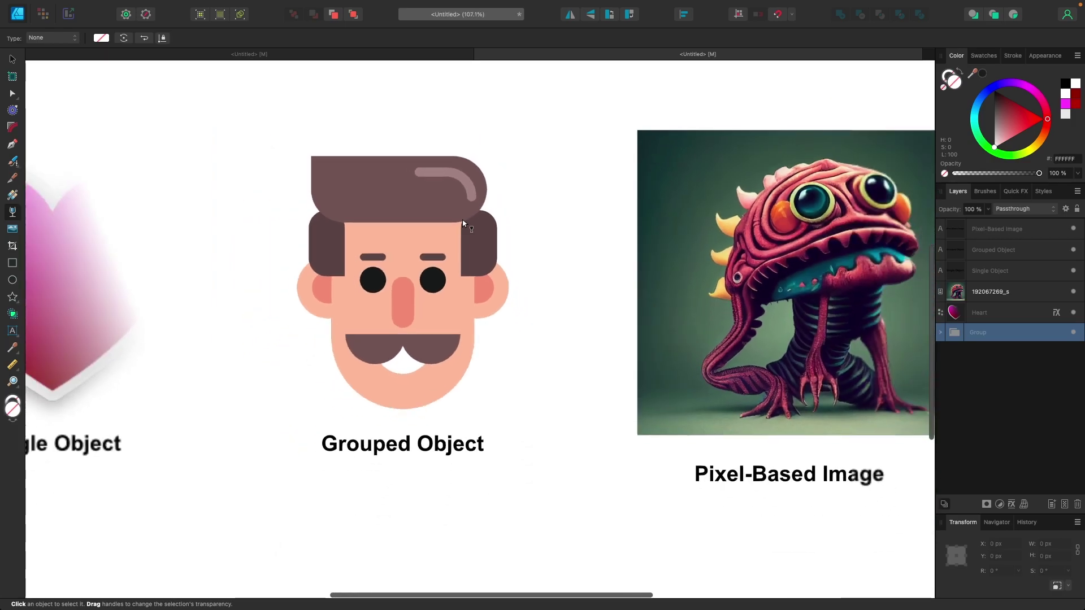
pyautogui.scroll(2, 463, 224)
pyautogui.hscroll(2, 704, 350)
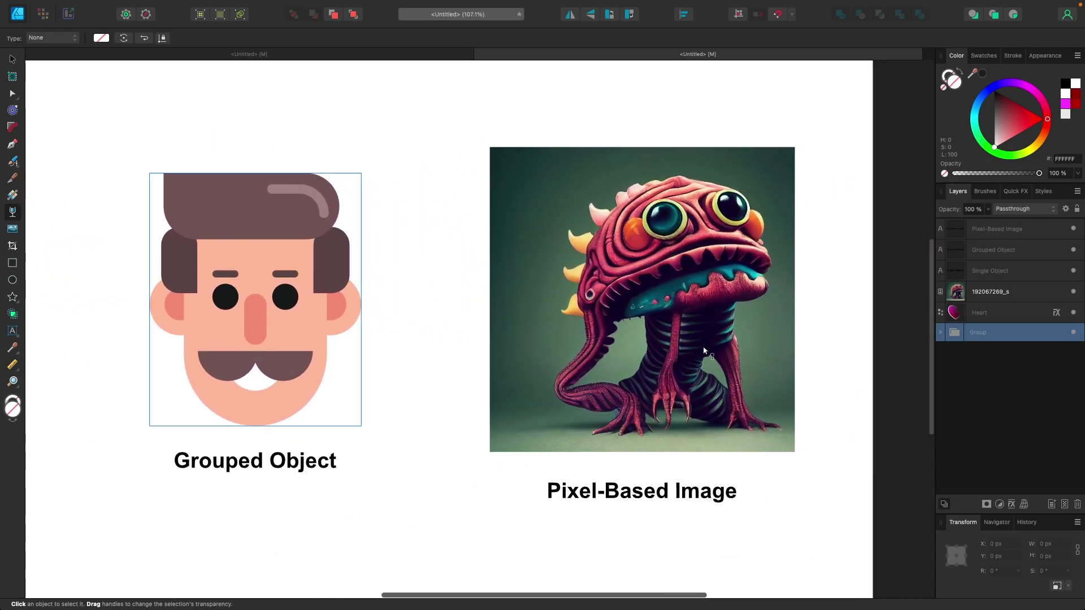
pyautogui.scroll(4, 704, 351)
pyautogui.hscroll(3, 703, 350)
pyautogui.scroll(2, 703, 351)
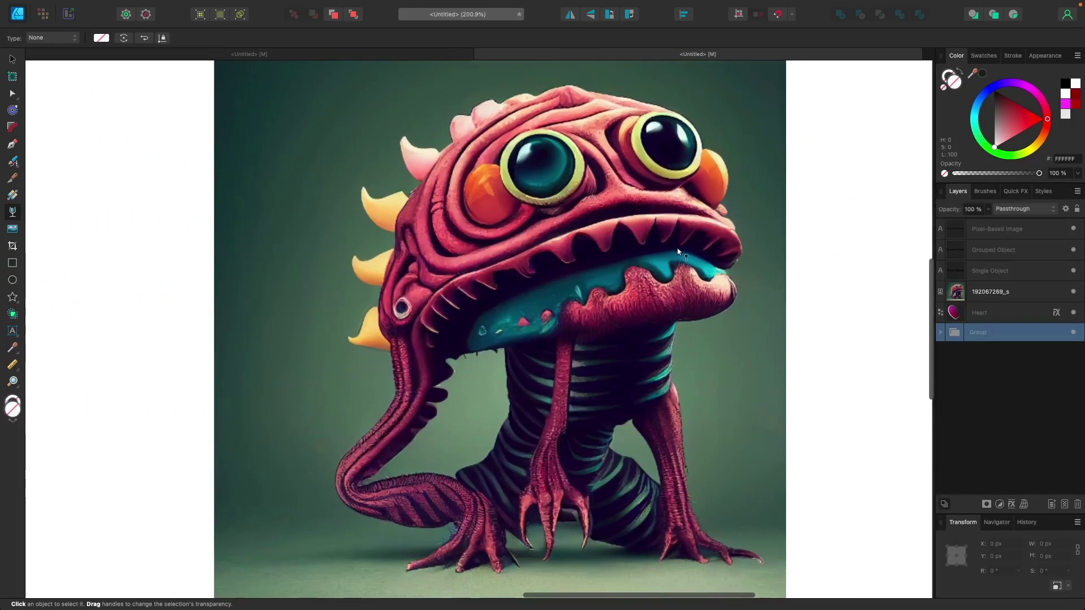
pyautogui.scroll(15, 672, 242)
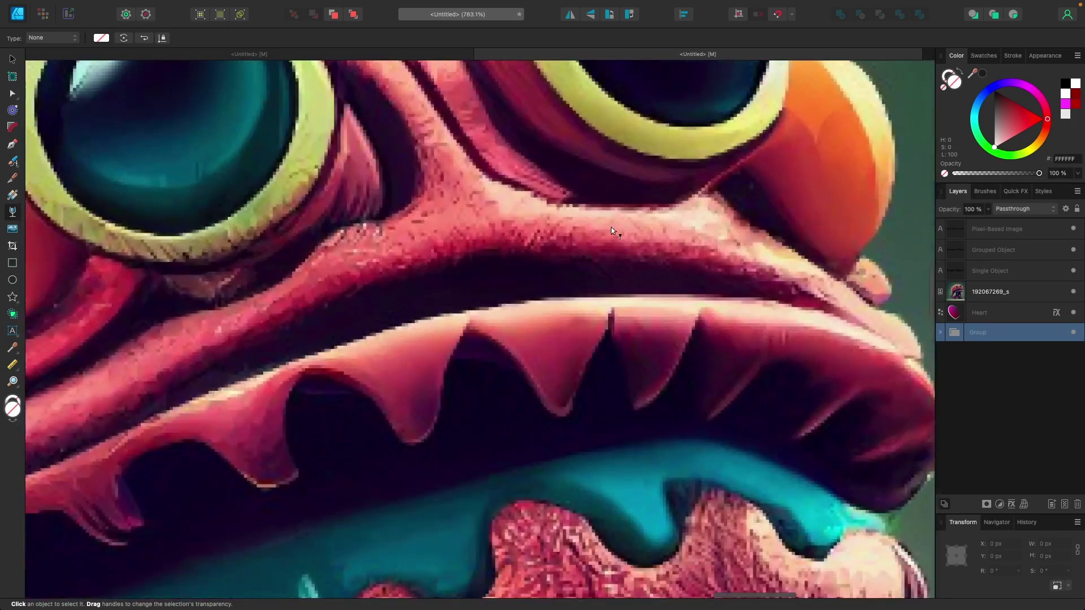
pyautogui.scroll(-15, 408, 292)
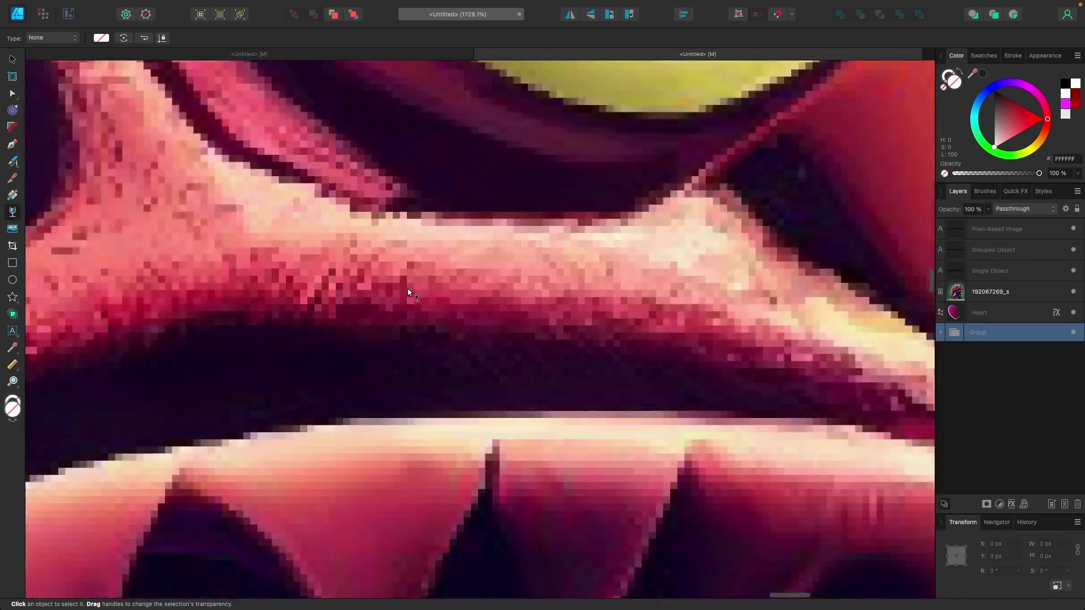
pyautogui.hscroll(-3, 408, 292)
pyautogui.scroll(-1, 408, 291)
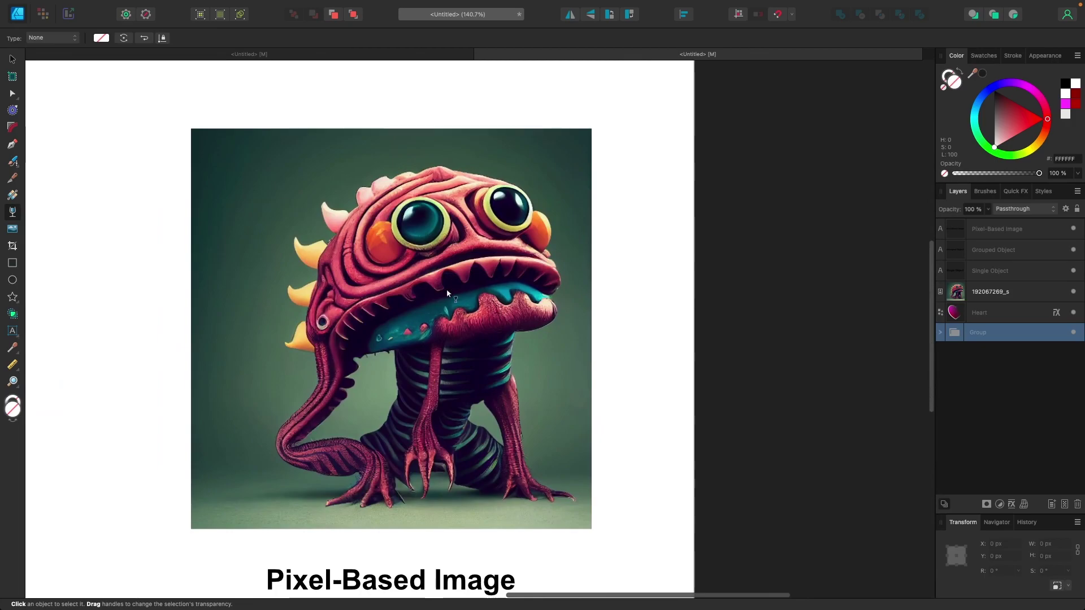
# Select the 692 × 692 px monster image with the Move Tool.
pyautogui.click(12, 64)
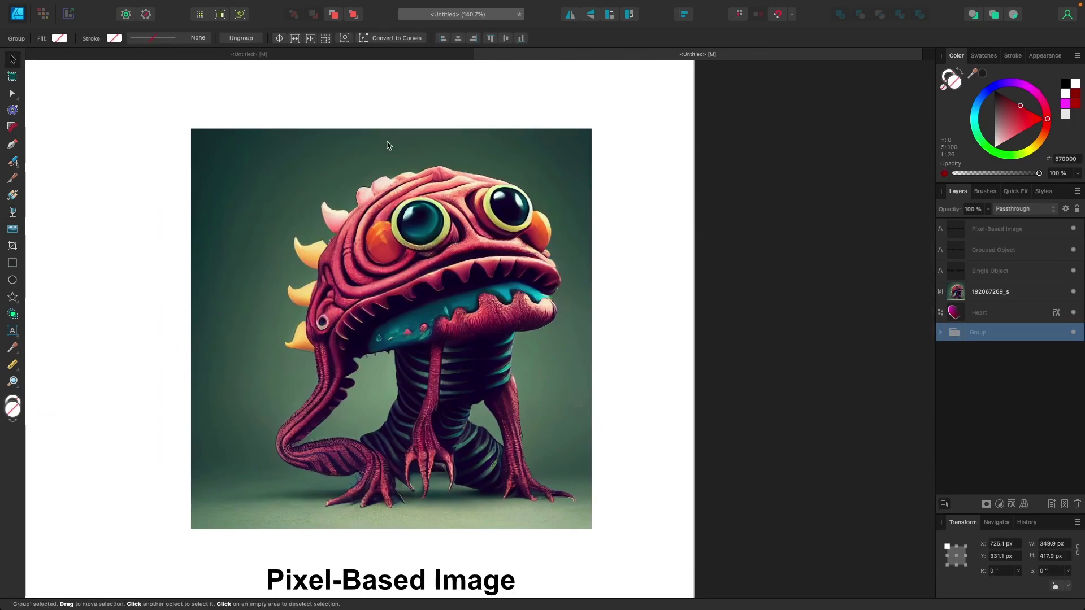
pyautogui.scroll(-2, 388, 146)
pyautogui.hscroll(-3, 387, 145)
pyautogui.click(425, 250)
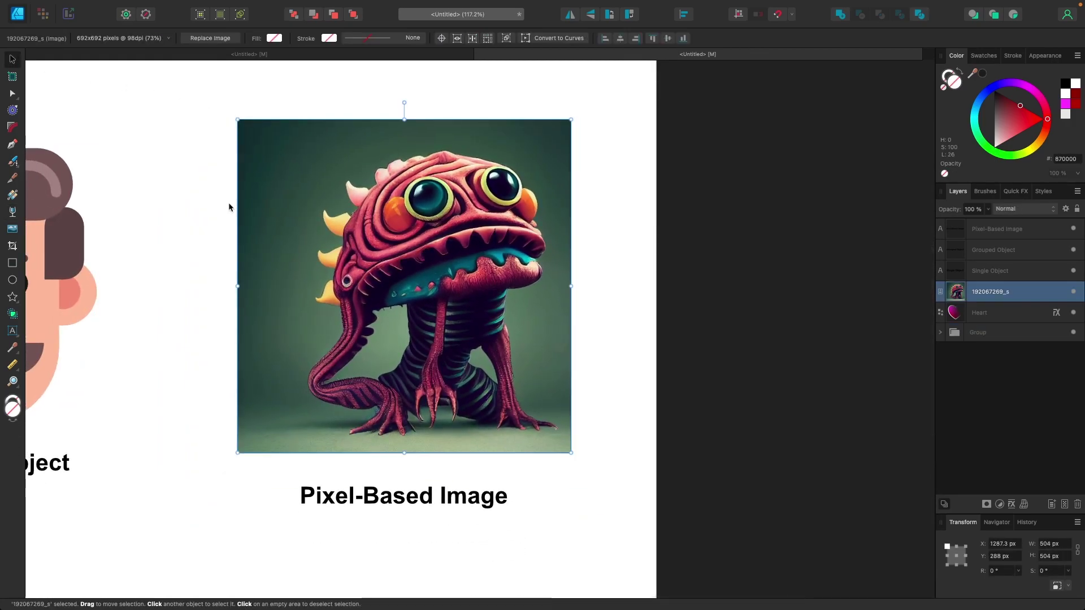
# Fade the monster image to transparent on its right, keeping the left half opaque.
pyautogui.click(11, 211)
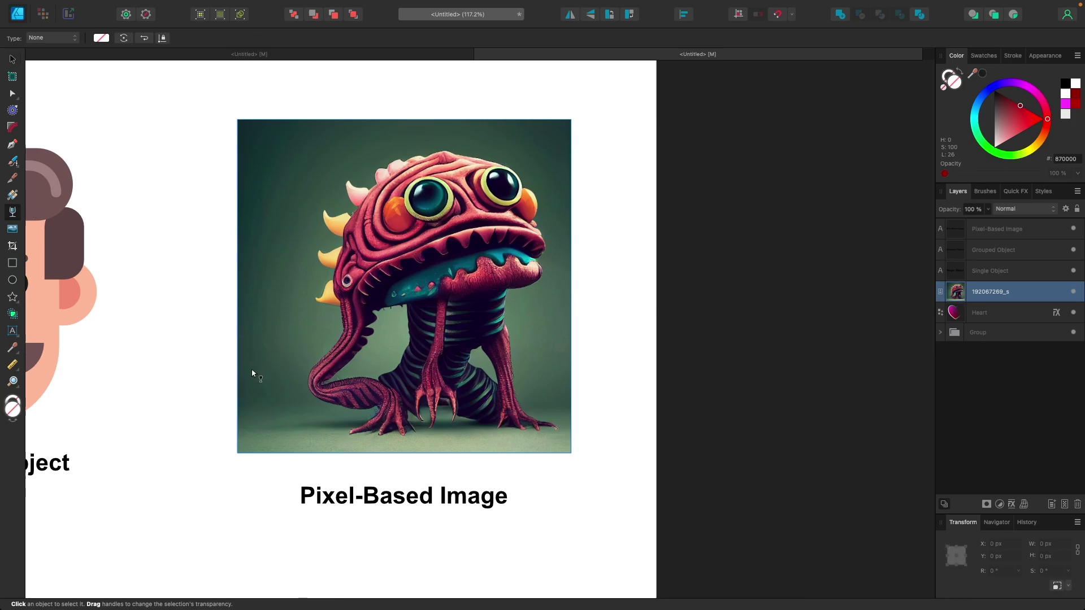
pyautogui.moveTo(252, 370); pyautogui.dragTo(540, 369)
pyautogui.moveTo(252, 370); pyautogui.dragTo(395, 369)
pyautogui.scroll(-3, 509, 277)
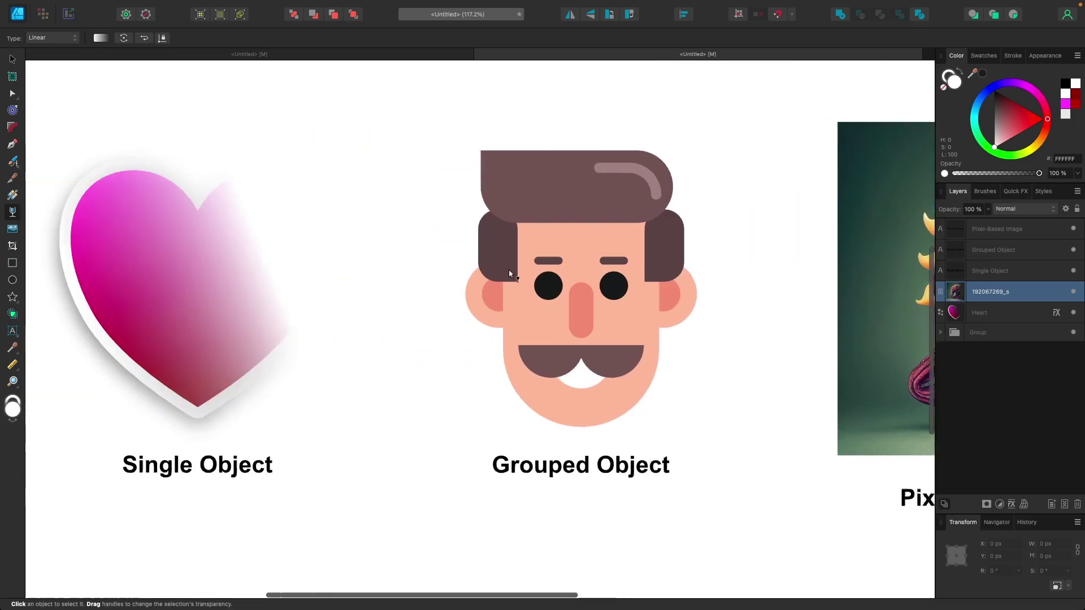
pyautogui.scroll(-2, 509, 274)
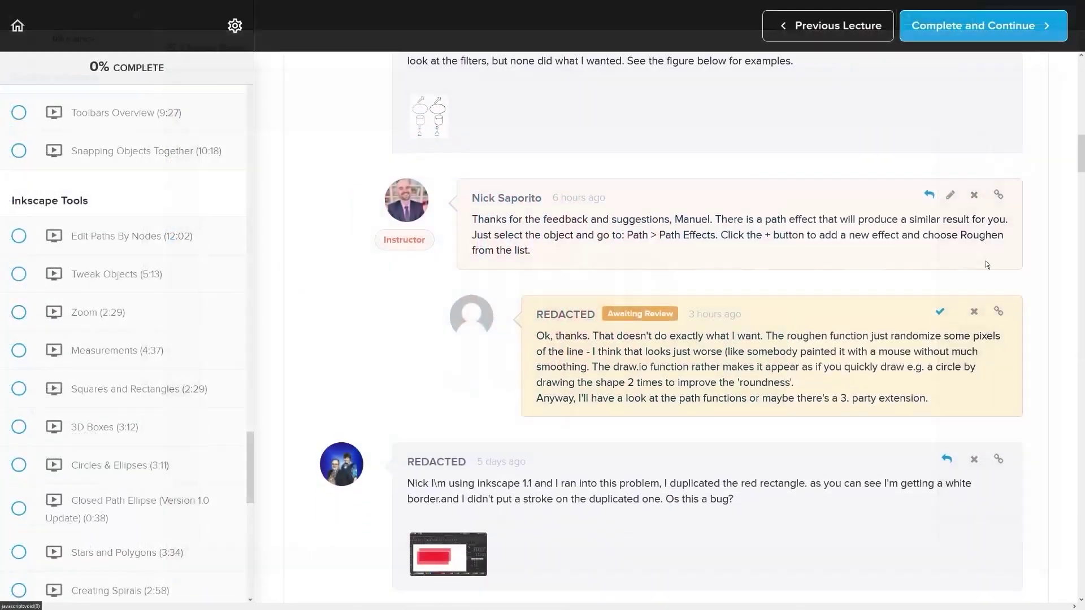
# Scroll down through the lecture's discussion comments.
pyautogui.scroll(-8, 994, 260)
pyautogui.scroll(-12, 1012, 260)
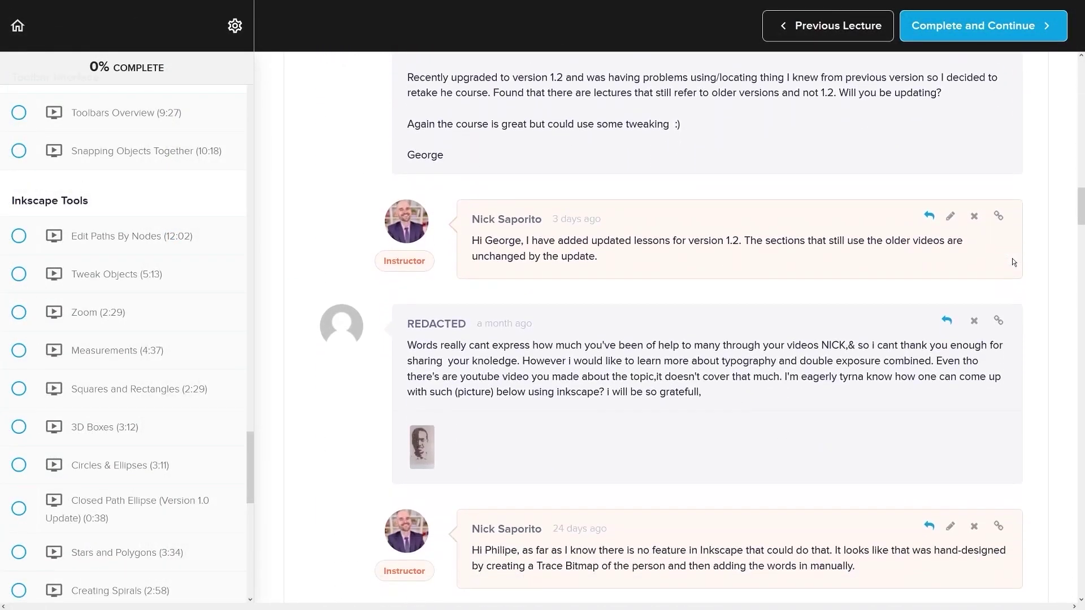